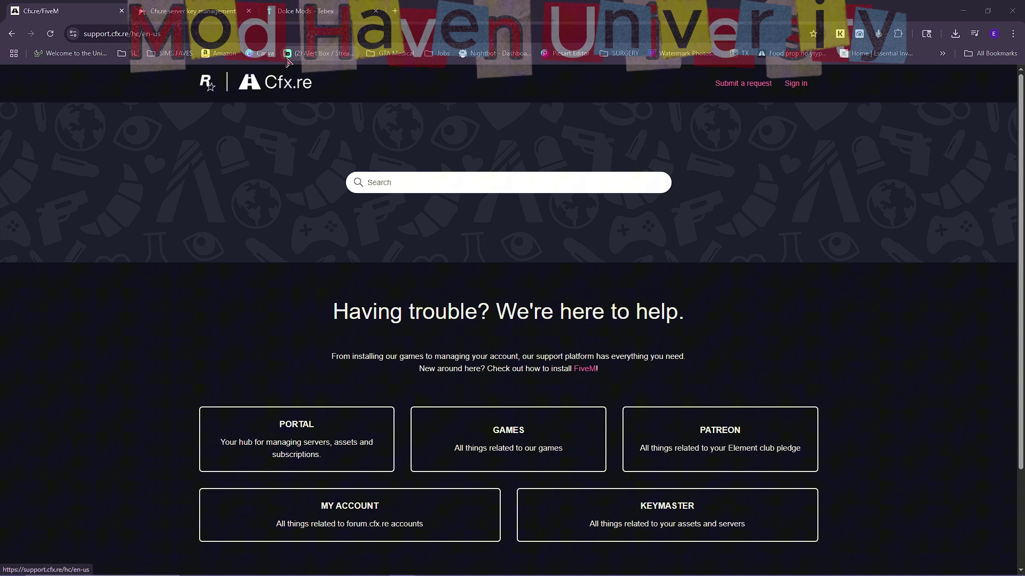
left_click(690, 519)
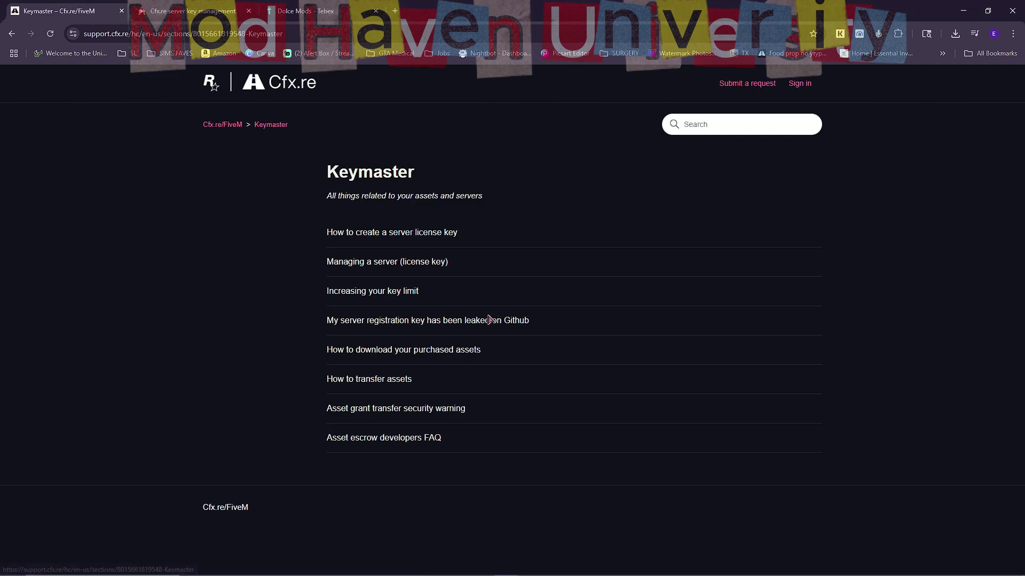
left_click(11, 33)
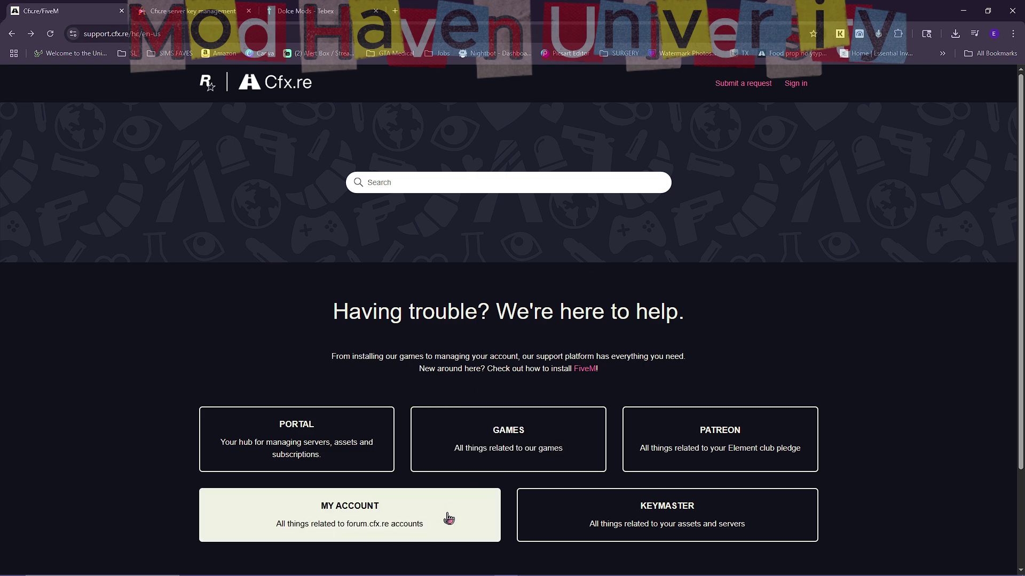
left_click(389, 452)
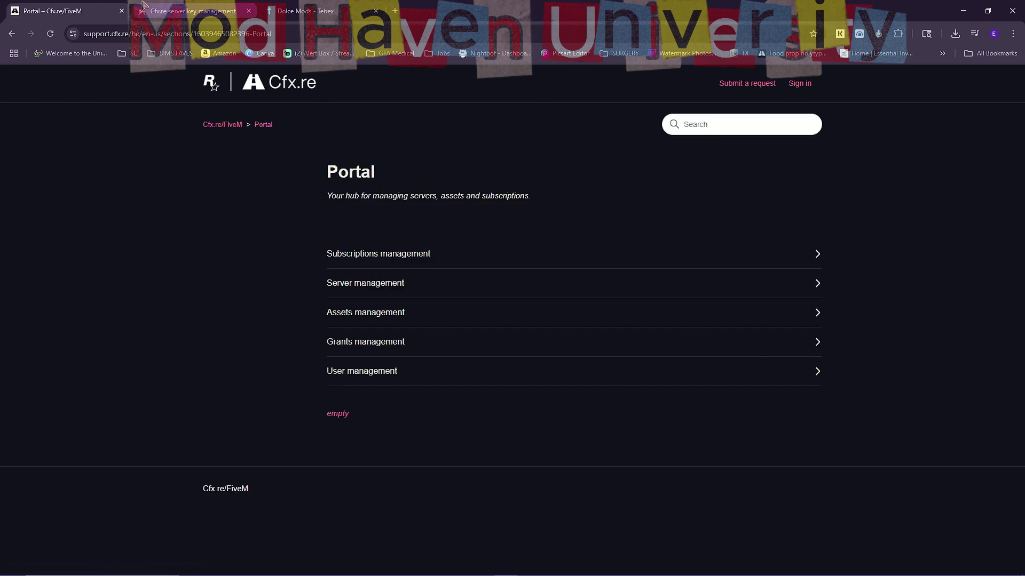
left_click(192, 11)
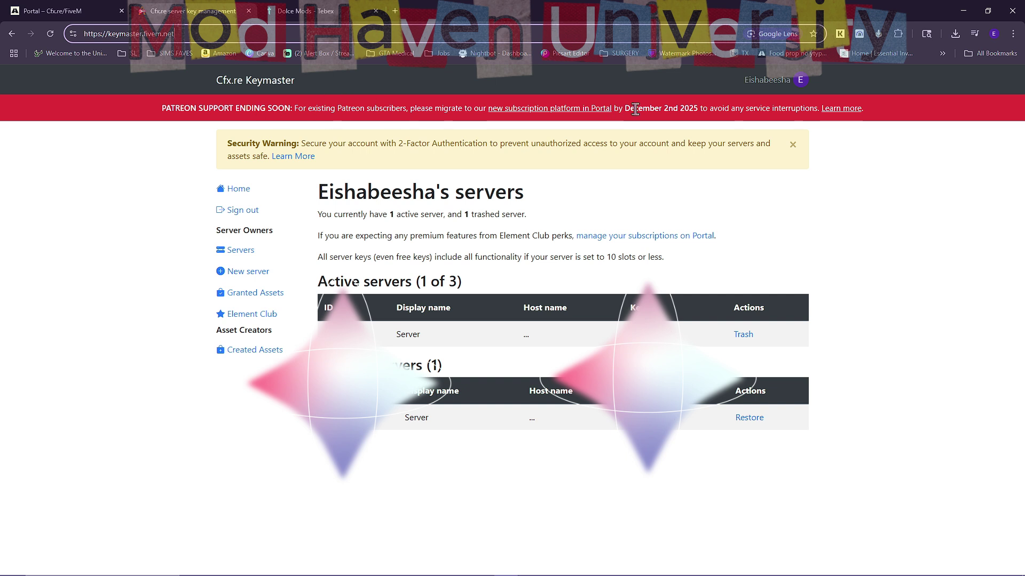
Step: Highlight the Patreon deadline date and browse the Portal's Granted and Created Assets lists
left_click_drag(635, 109, 708, 109)
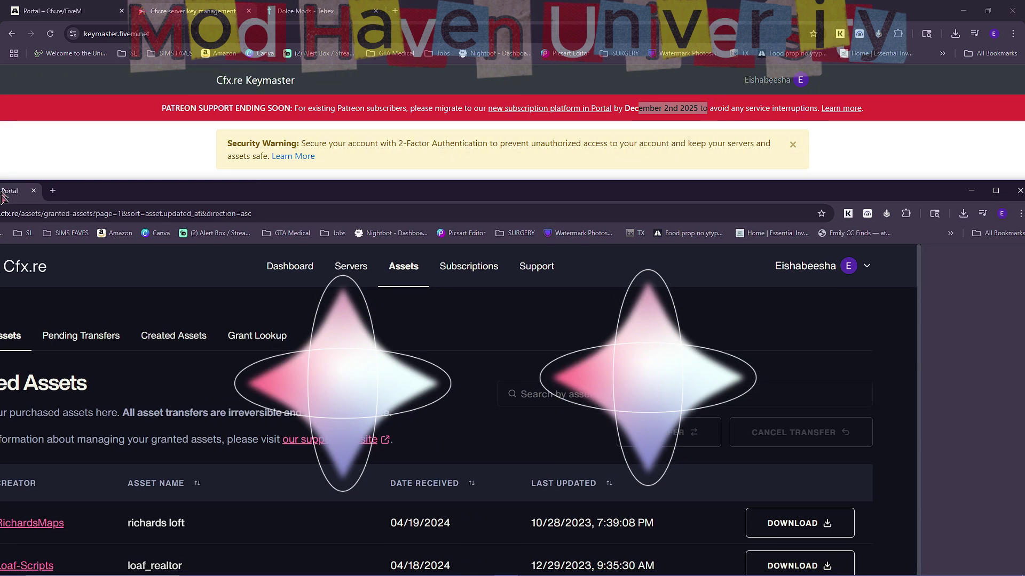
left_click_drag(72, 184, 73, 6)
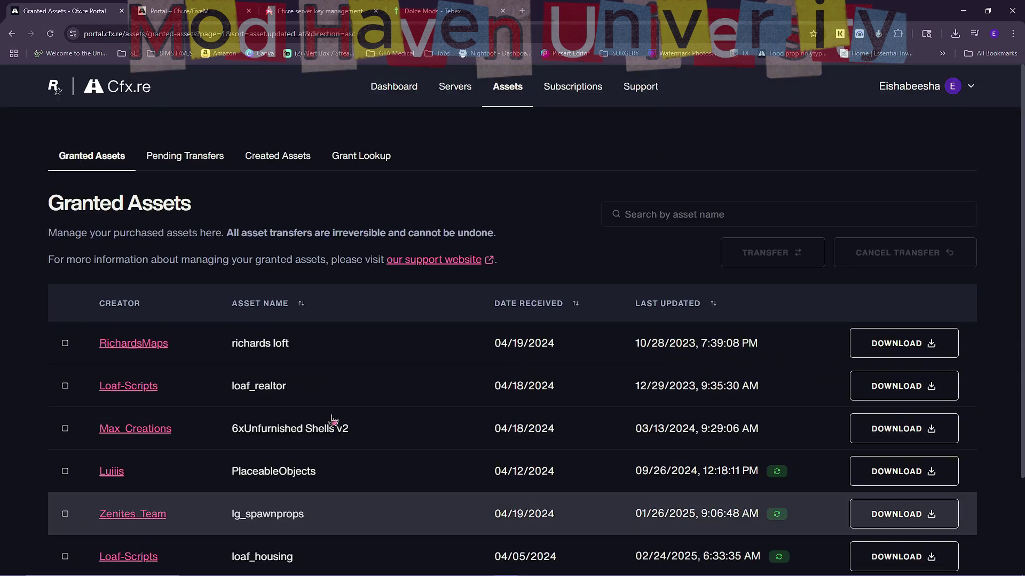
left_click(185, 156)
left_click(277, 156)
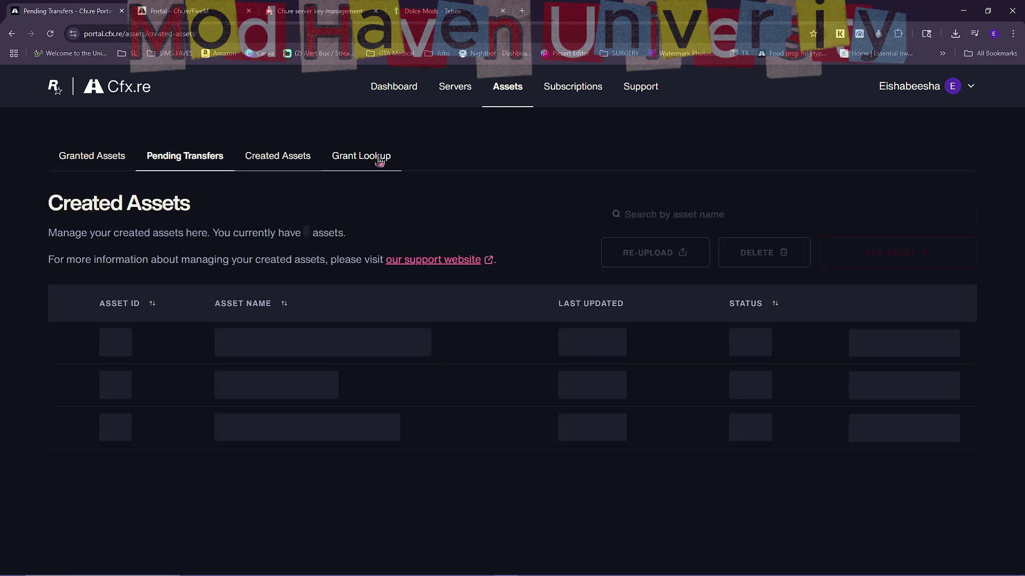
left_click(379, 157)
left_click(92, 155)
scroll(311, 317, "down", 2)
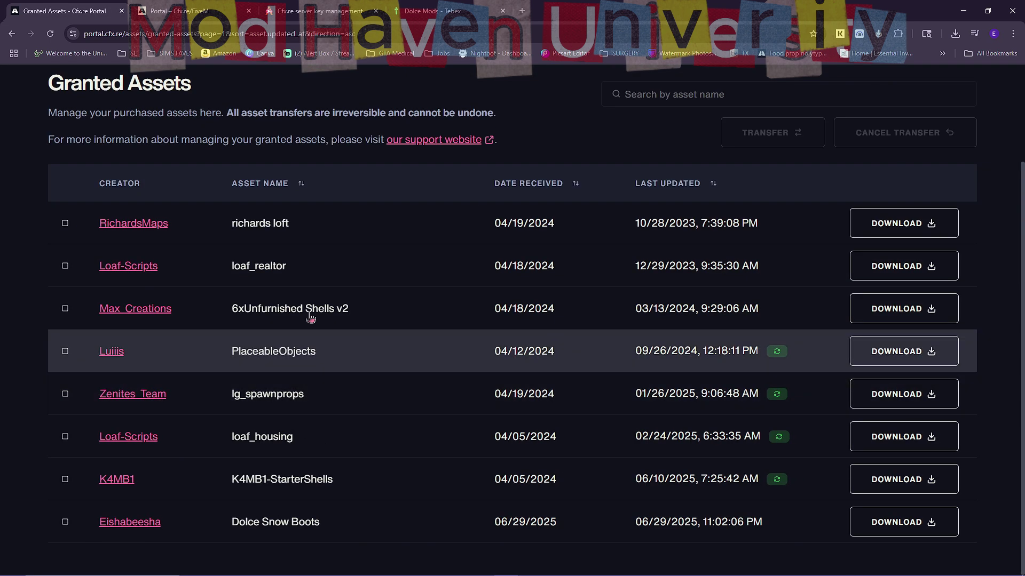
scroll(310, 317, "up", 2)
Step: Return to the Keymaster servers page and reload the server list
left_click(200, 10)
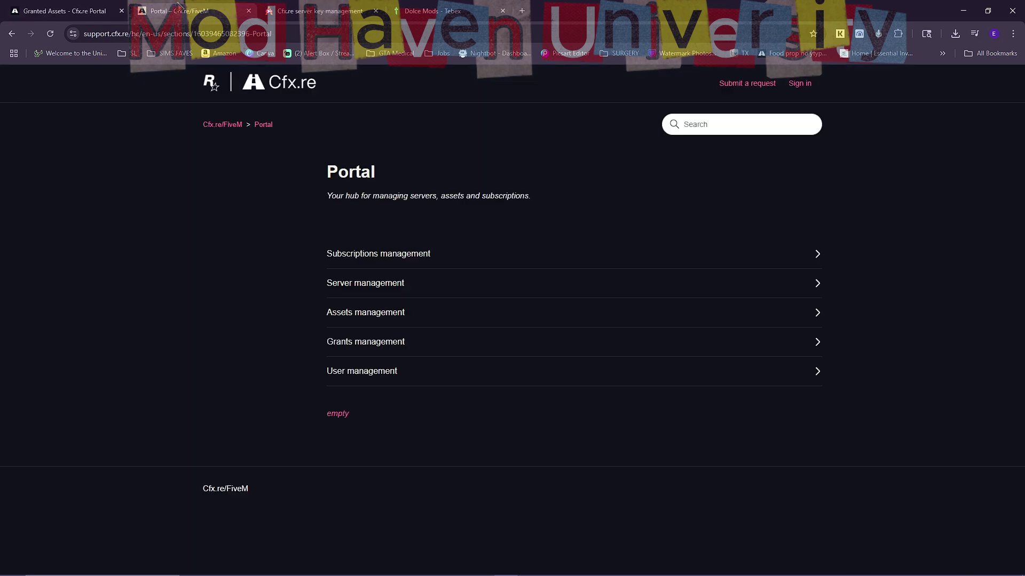
left_click(303, 7)
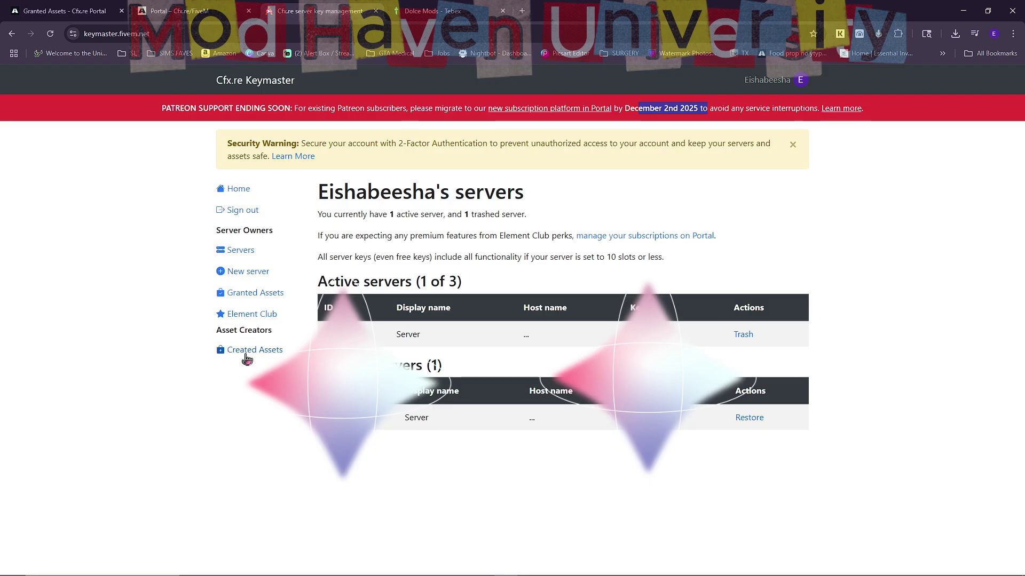
left_click(239, 253)
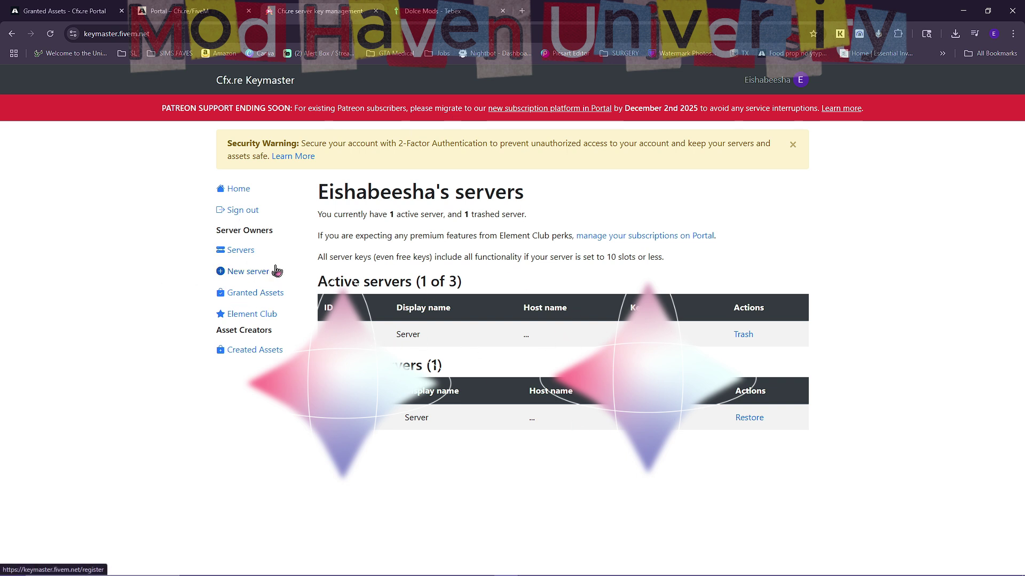
Step: Open New server, then view Granted Assets, Element Club status and the empty Created Assets list
left_click(249, 275)
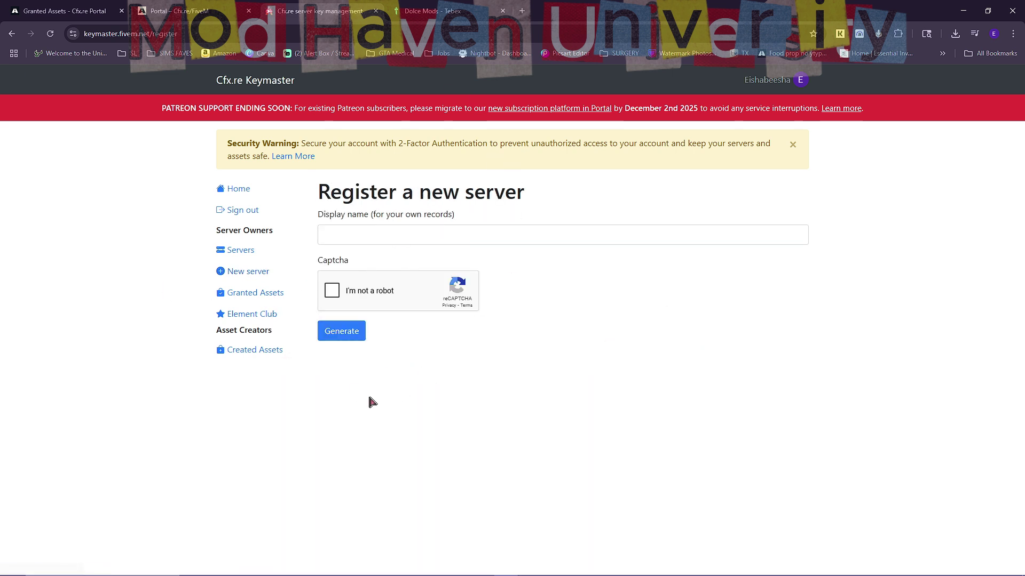
left_click(250, 294)
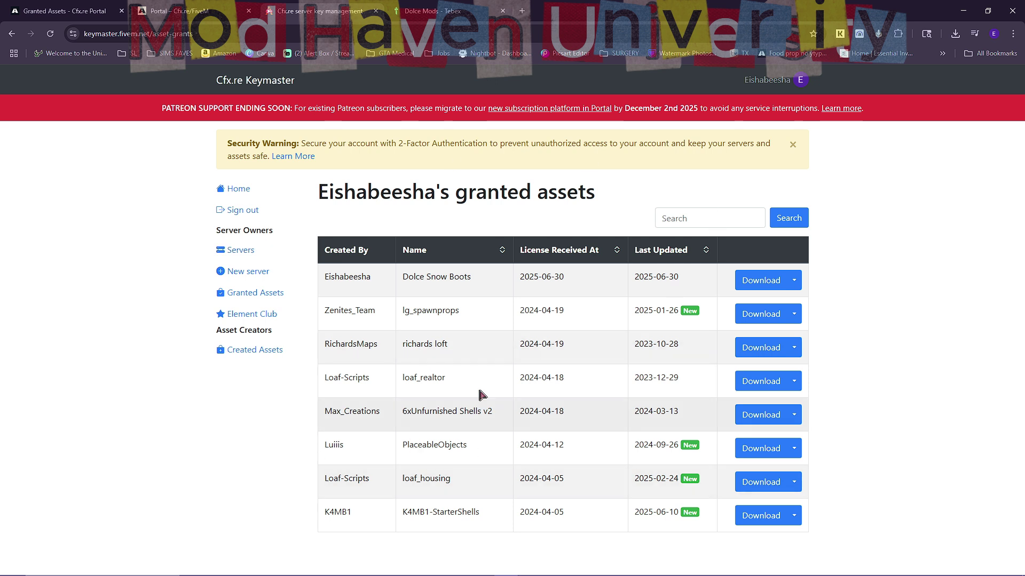
left_click(253, 320)
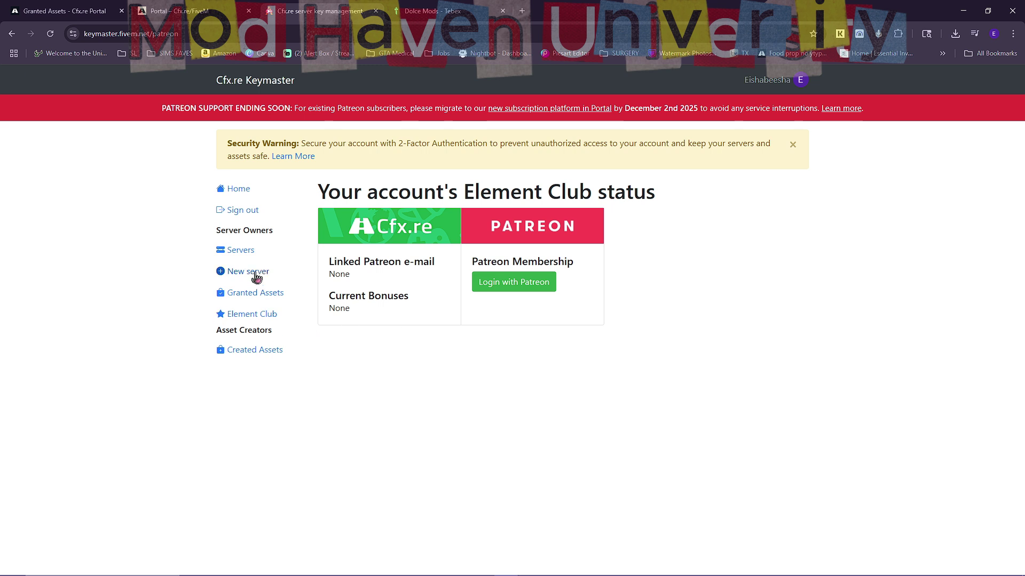
left_click(258, 353)
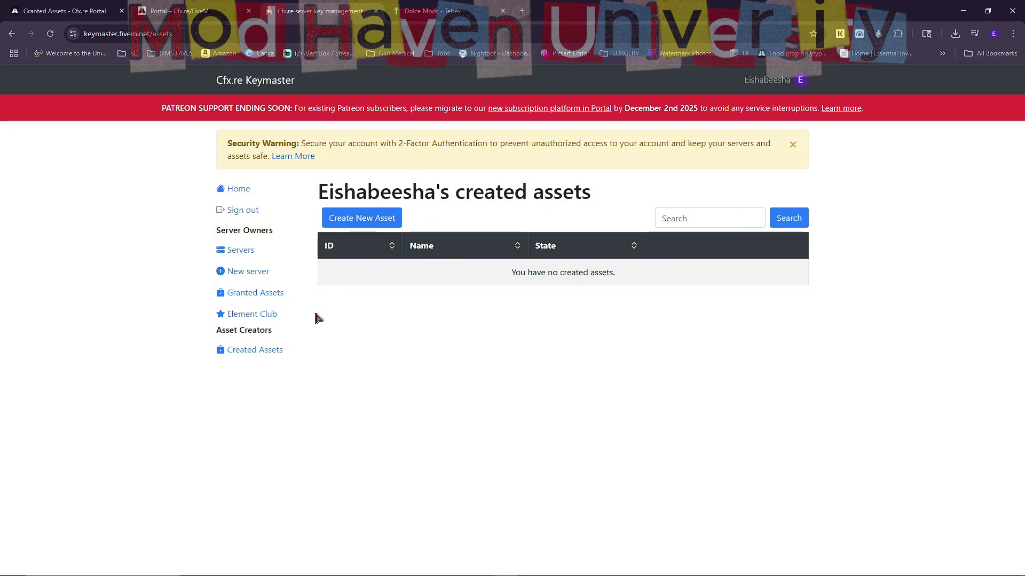
Step: Open the Portal's Created Assets list, which is empty
left_click(169, 9)
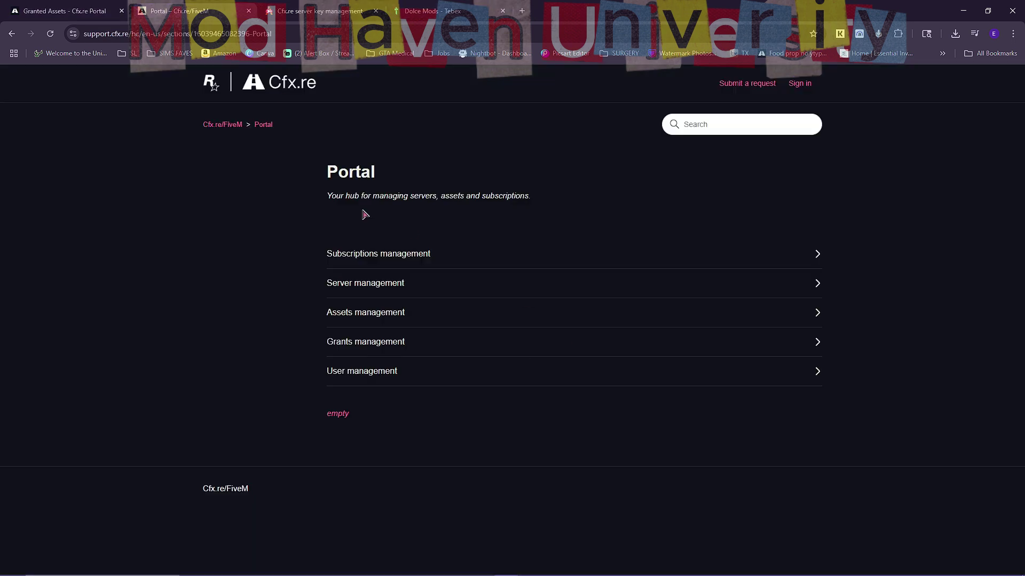
key("ctrl+shift+Tab")
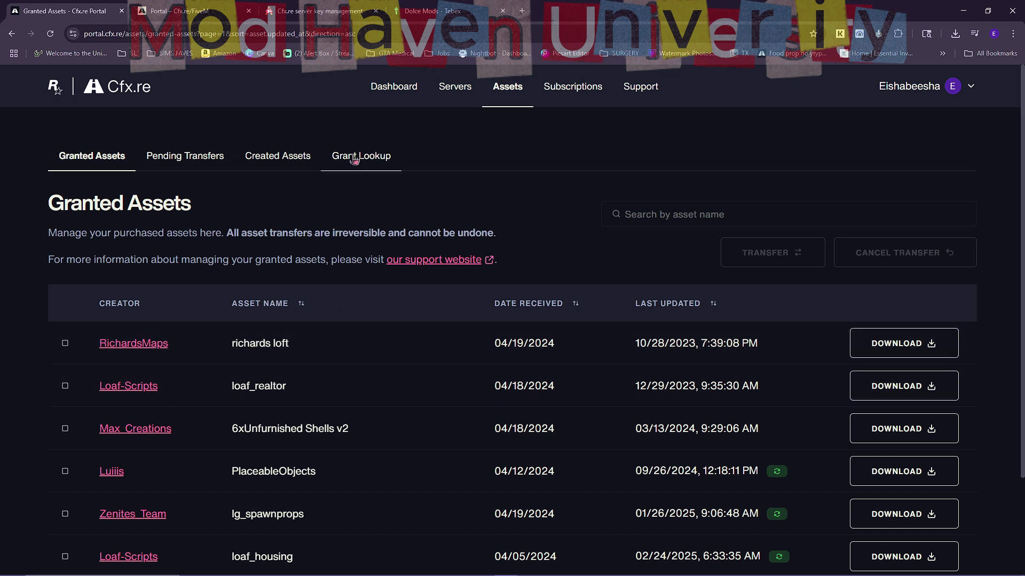
left_click(277, 156)
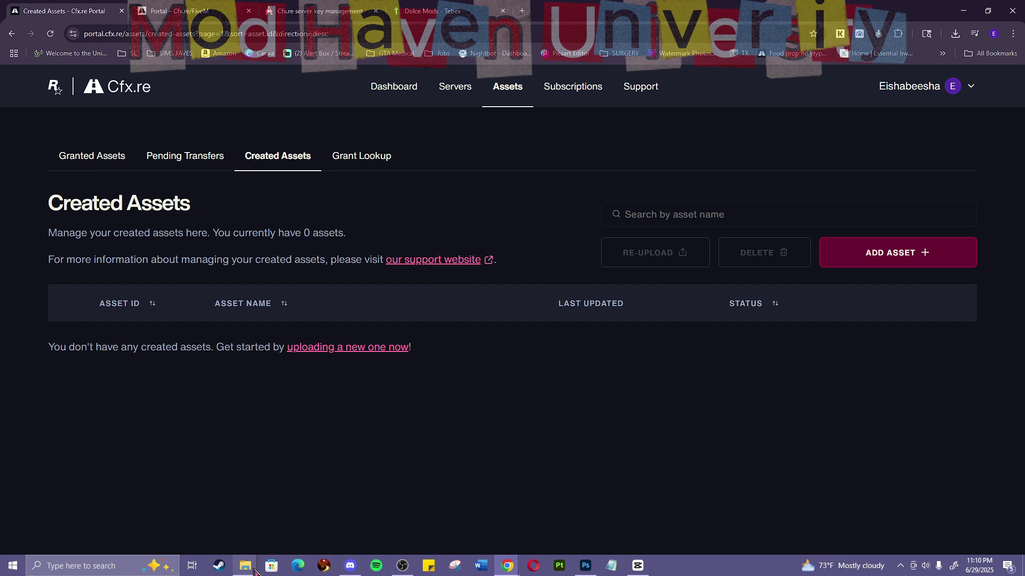
mouse_move(246, 565)
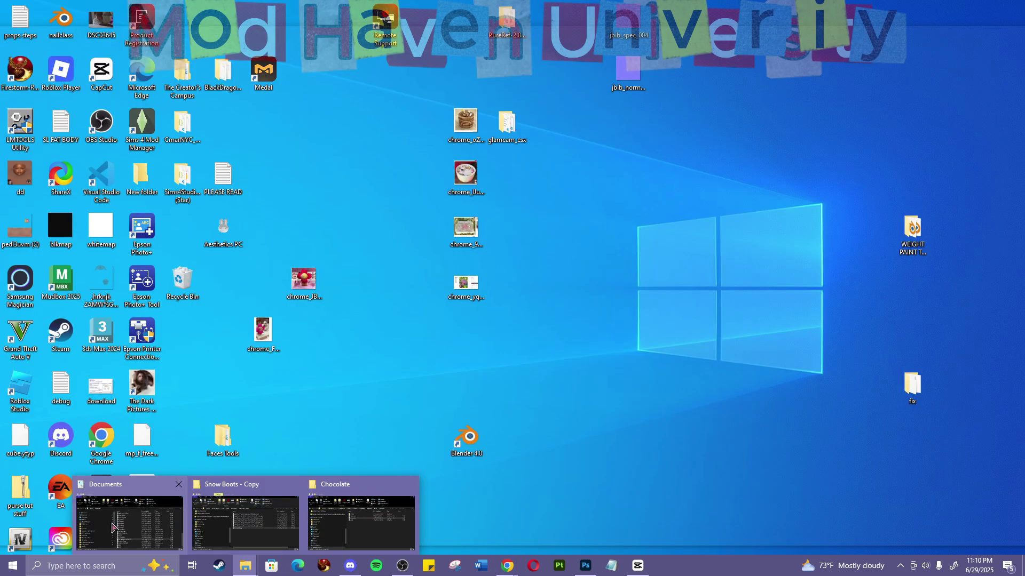
Step: Open the Snow Boots - Copy folder and preview Untitled design.png
left_click(200, 525)
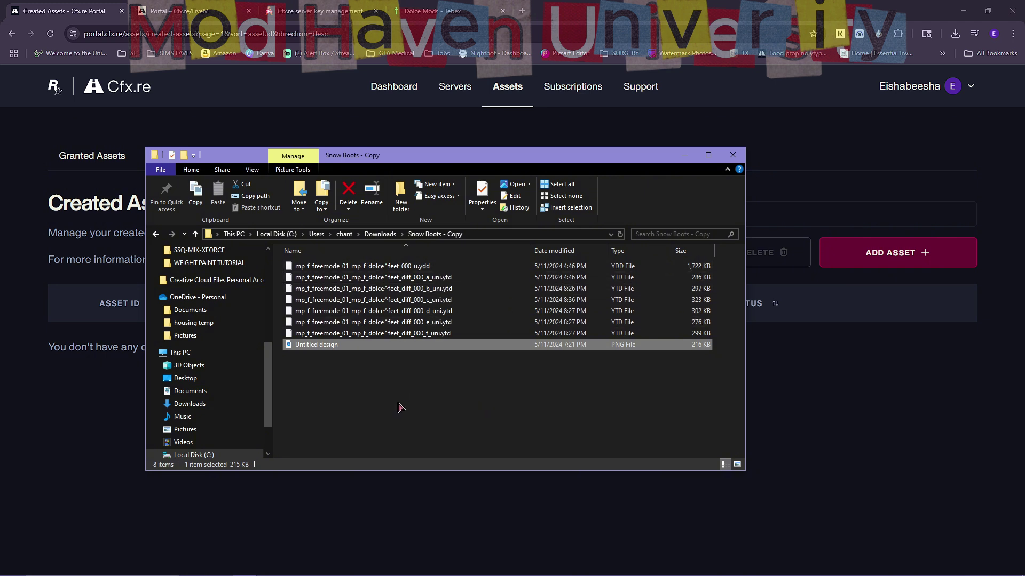
double_click(341, 346)
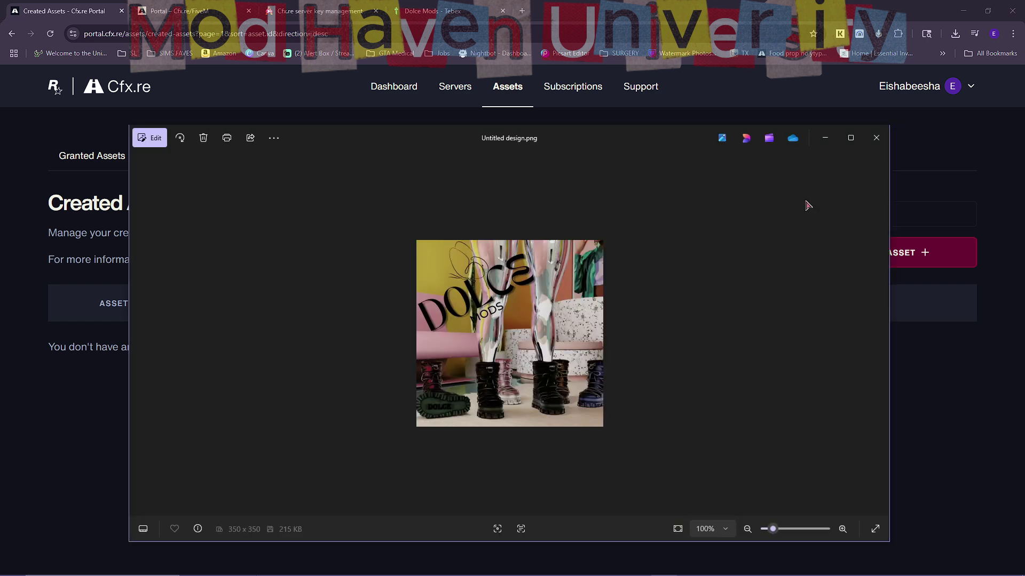
left_click(875, 139)
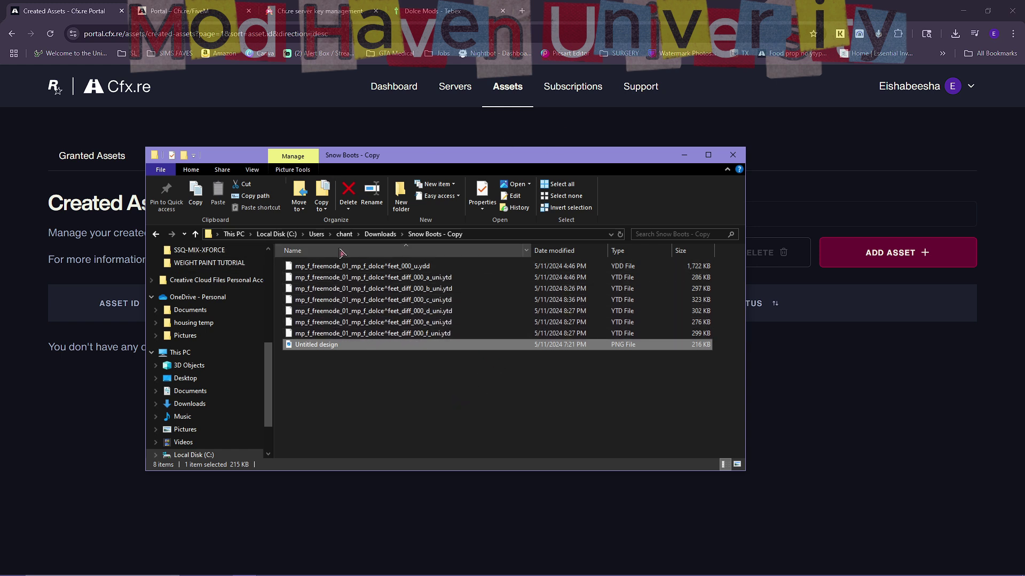
Step: Create a new folder named Snow1 in Downloads
left_click(156, 235)
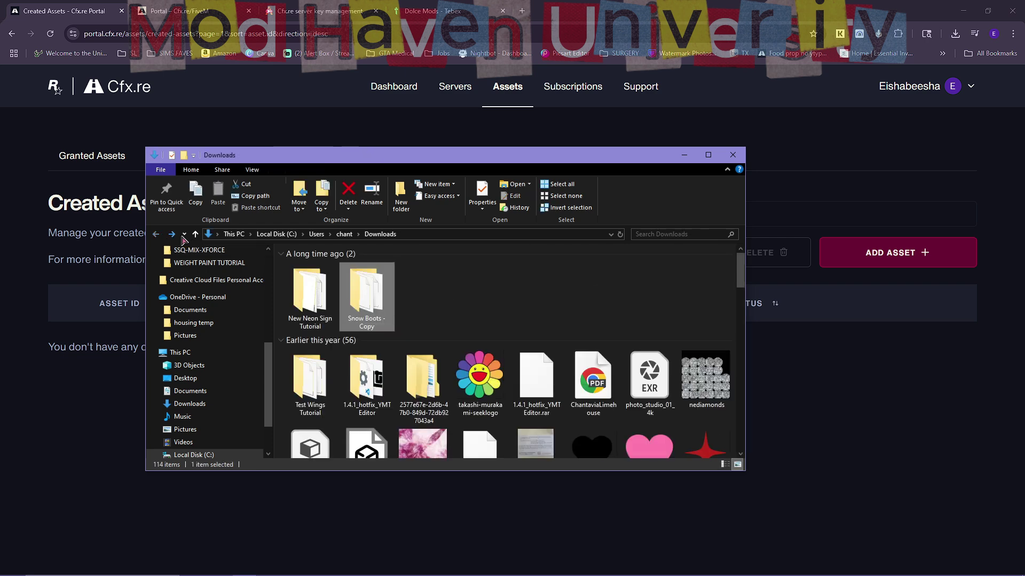
right_click(505, 291)
mouse_move(560, 430)
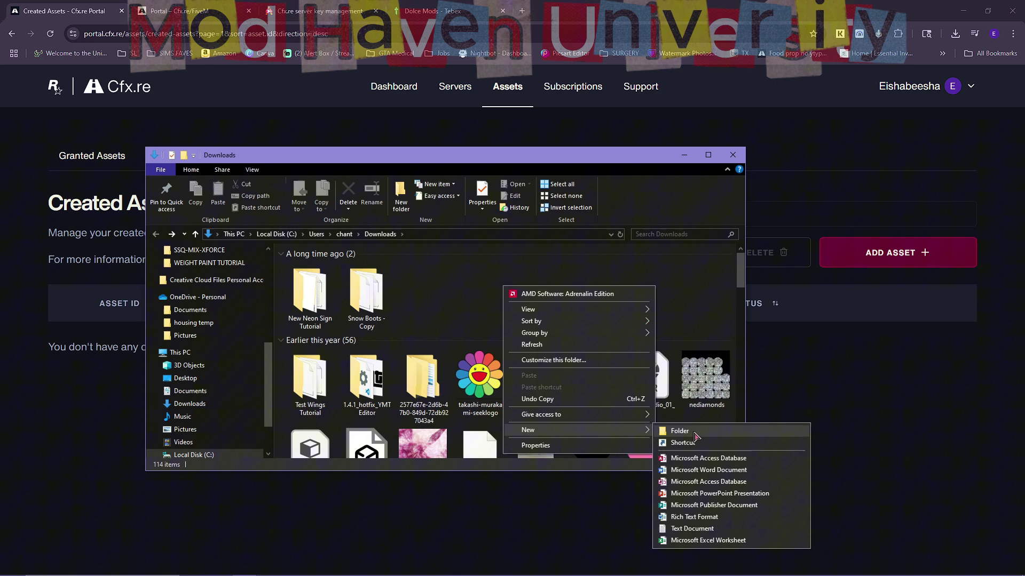
left_click(696, 436)
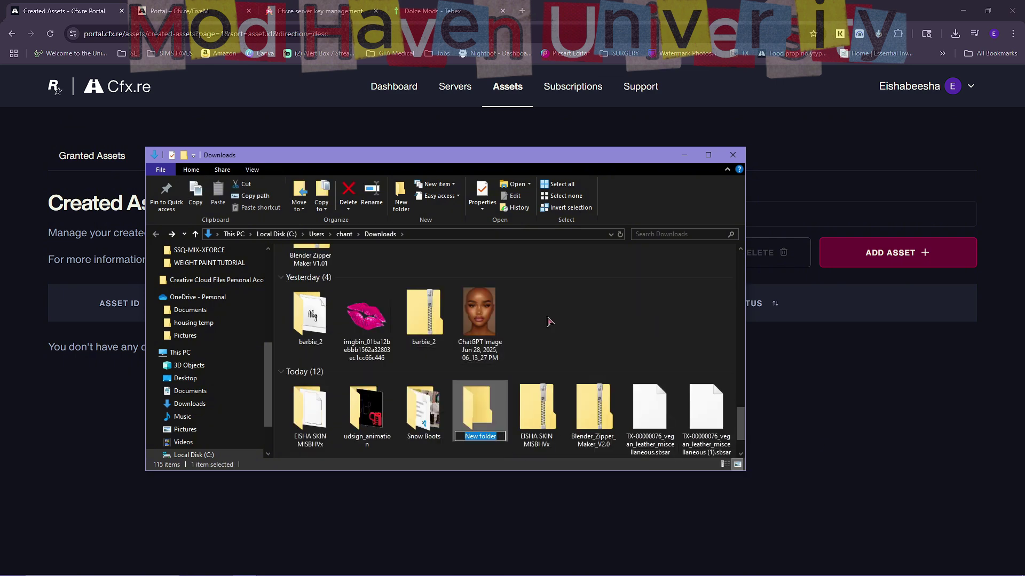
type("S")
type("now1")
key("Return")
scroll(578, 318, "up", 5)
scroll(577, 318, "up", 10)
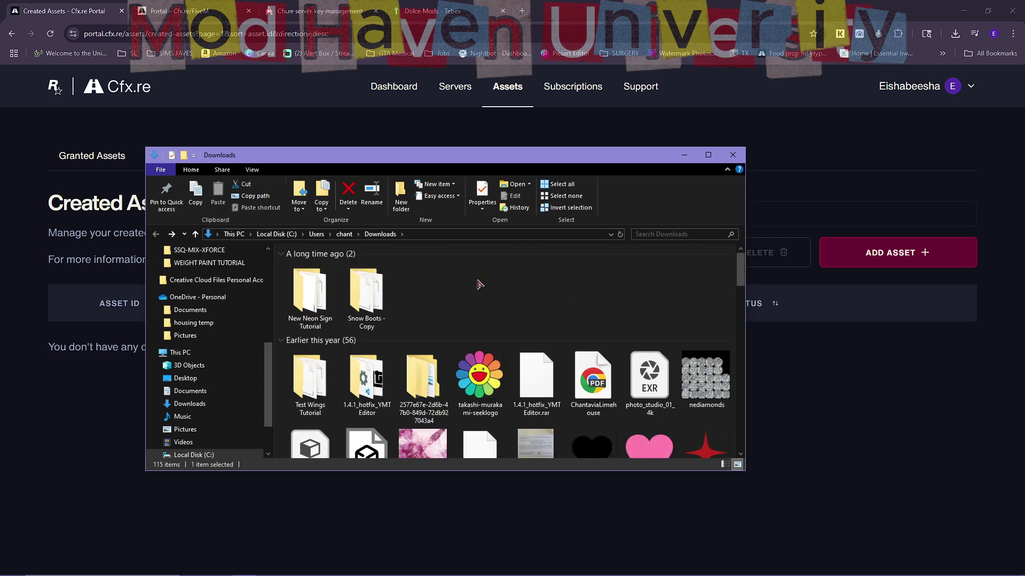
Step: Cut the Snow Boots - Copy folder and paste it into Snow1
double_click(366, 293)
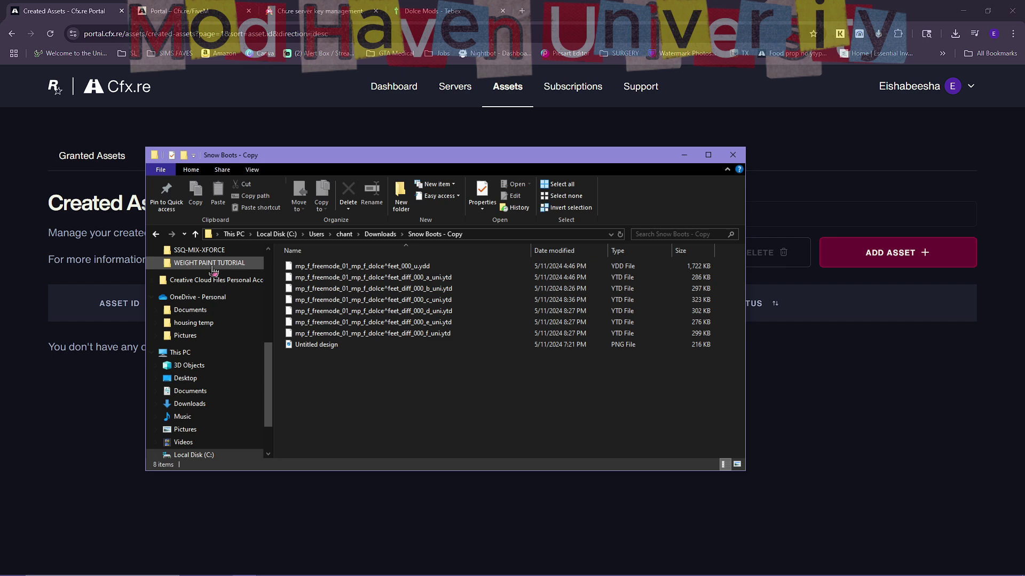
left_click(155, 234)
right_click(384, 292)
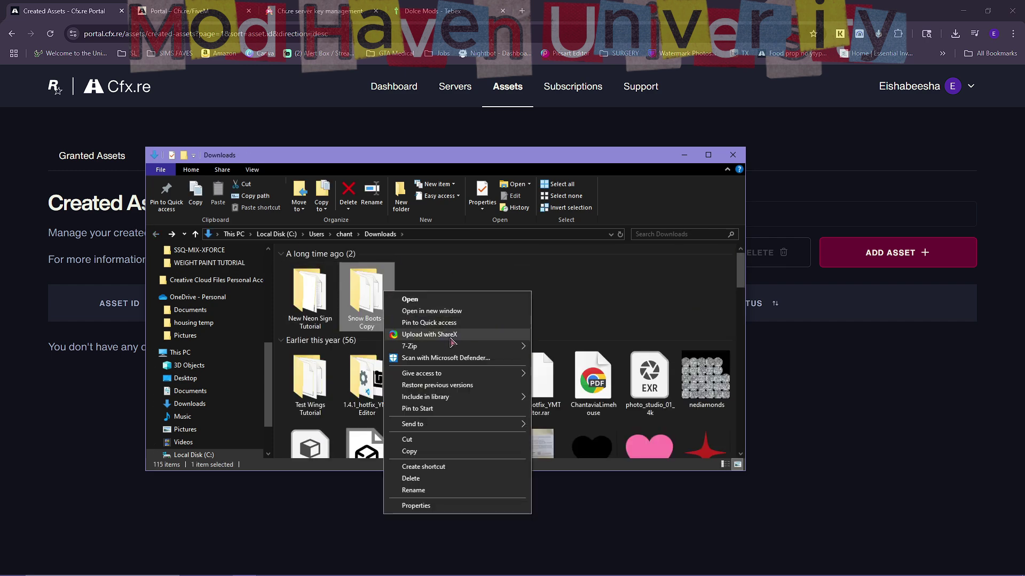
left_click(452, 438)
scroll(512, 367, "down", 10)
scroll(511, 368, "down", 5)
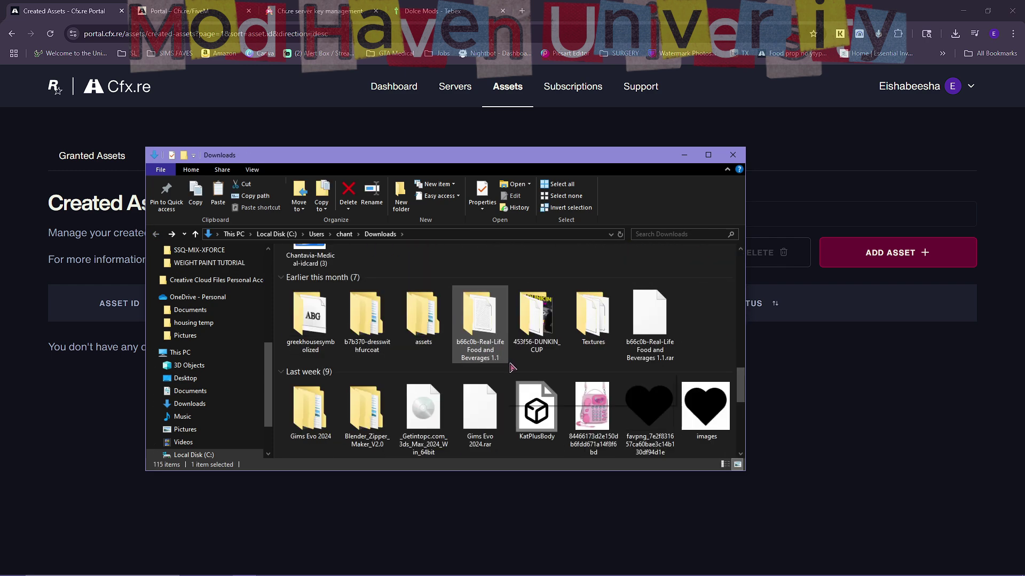
scroll(512, 368, "up", 10)
left_click(481, 336)
right_click(477, 331)
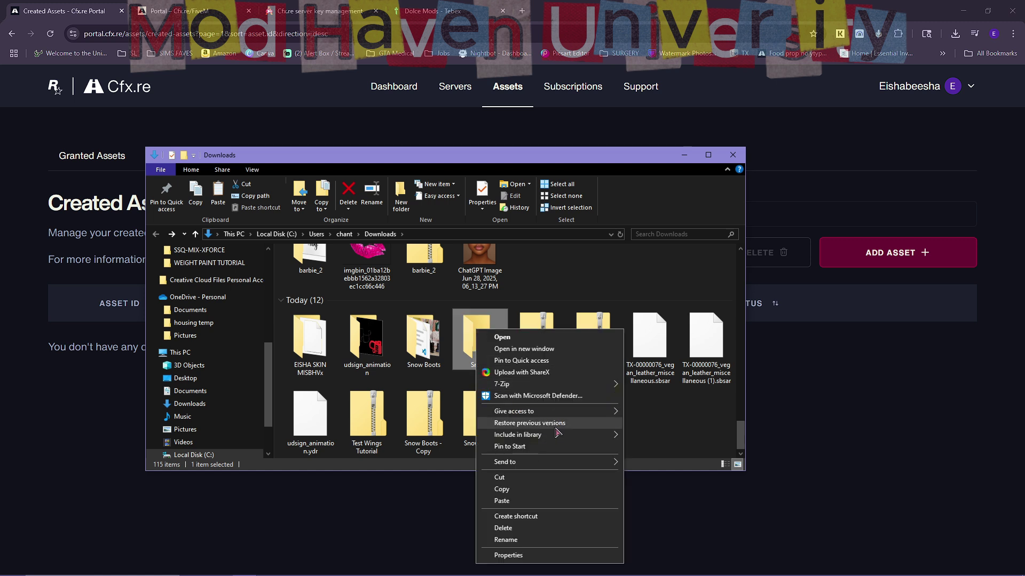
left_click(518, 501)
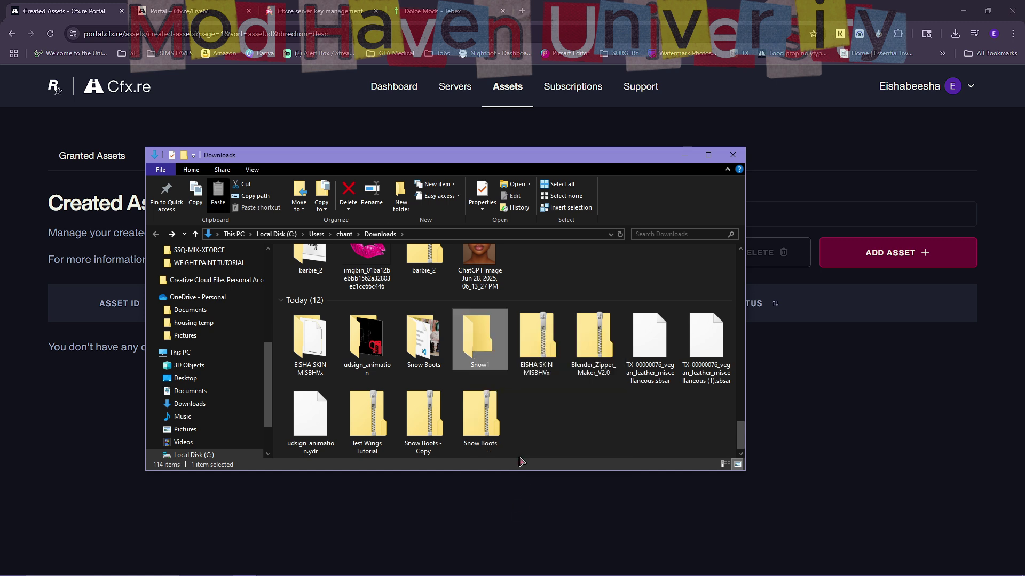
Step: Move the Untitled design image up into Snow1 and reposition the window
double_click(484, 349)
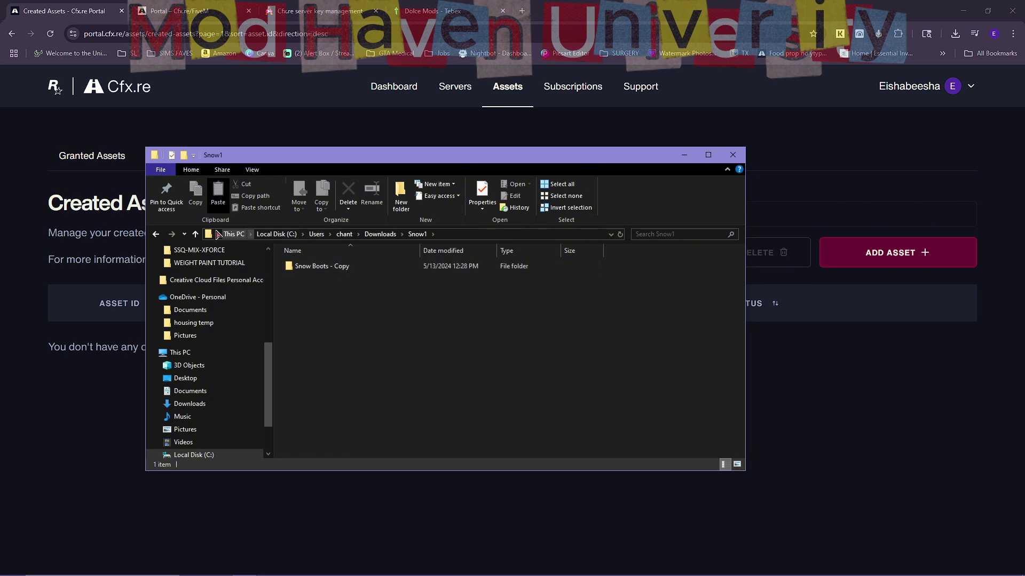
double_click(292, 266)
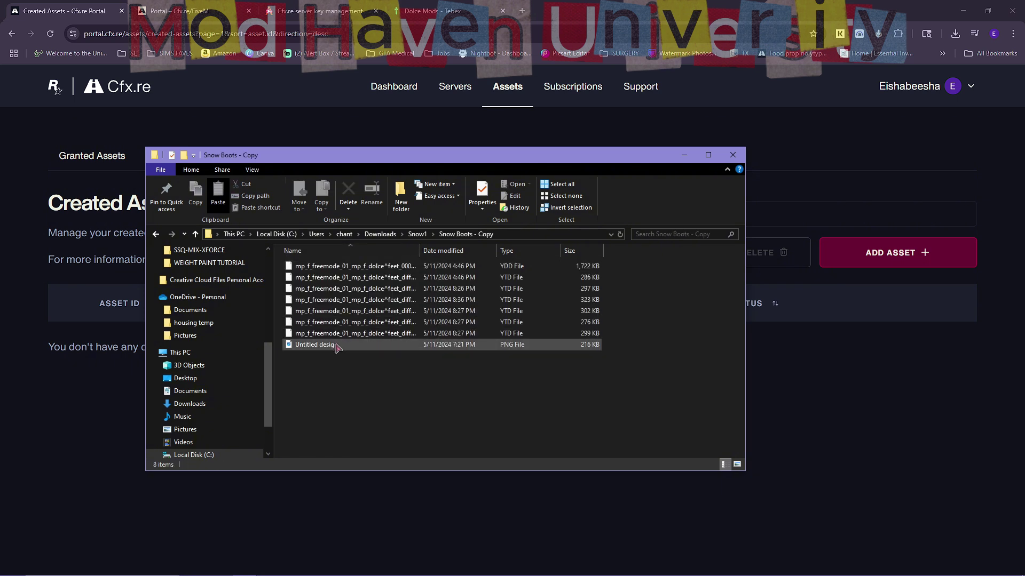
left_click_drag(336, 348, 419, 236)
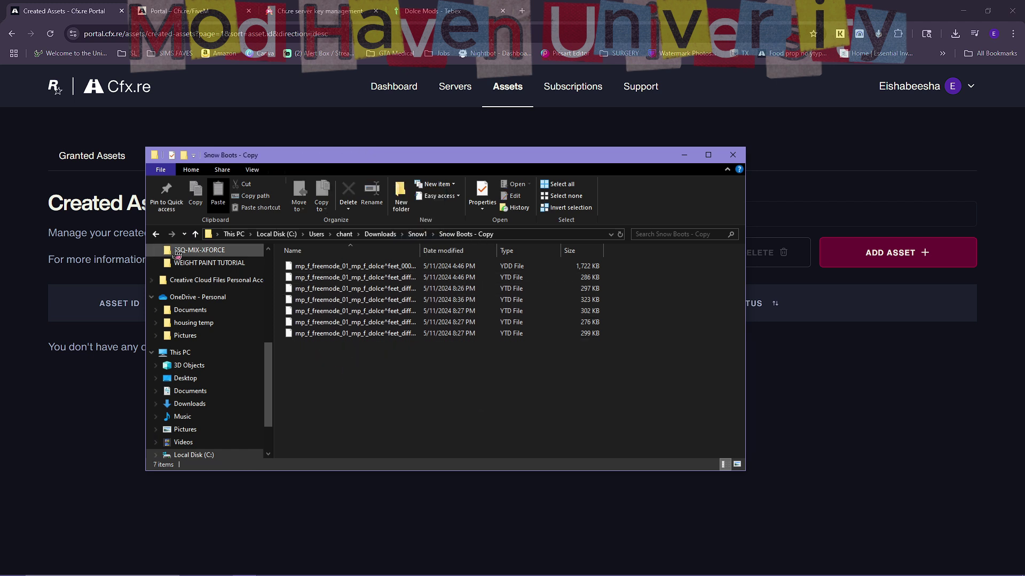
left_click(157, 234)
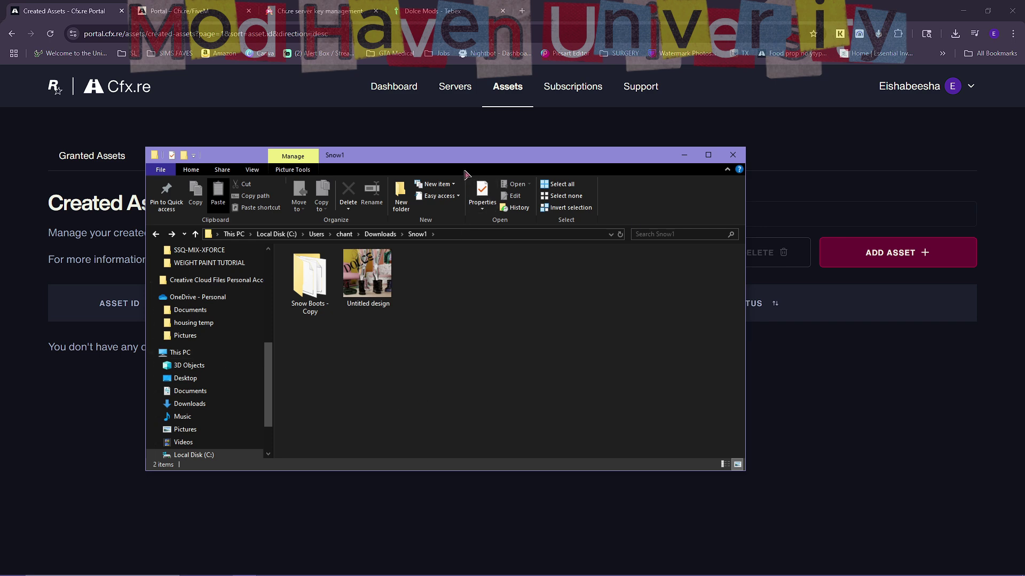
left_click_drag(439, 163, 407, 172)
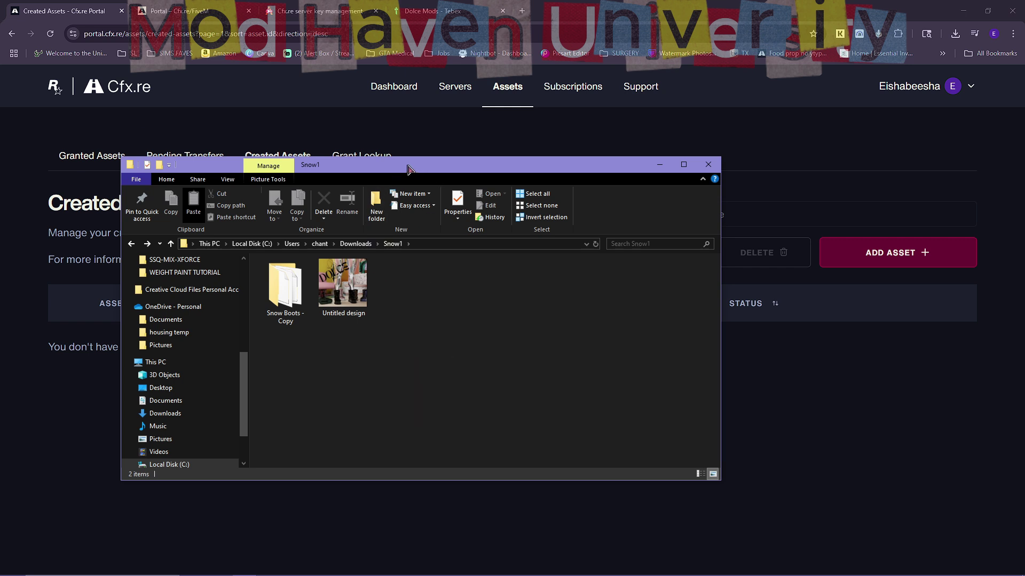
left_click_drag(407, 170, 466, 161)
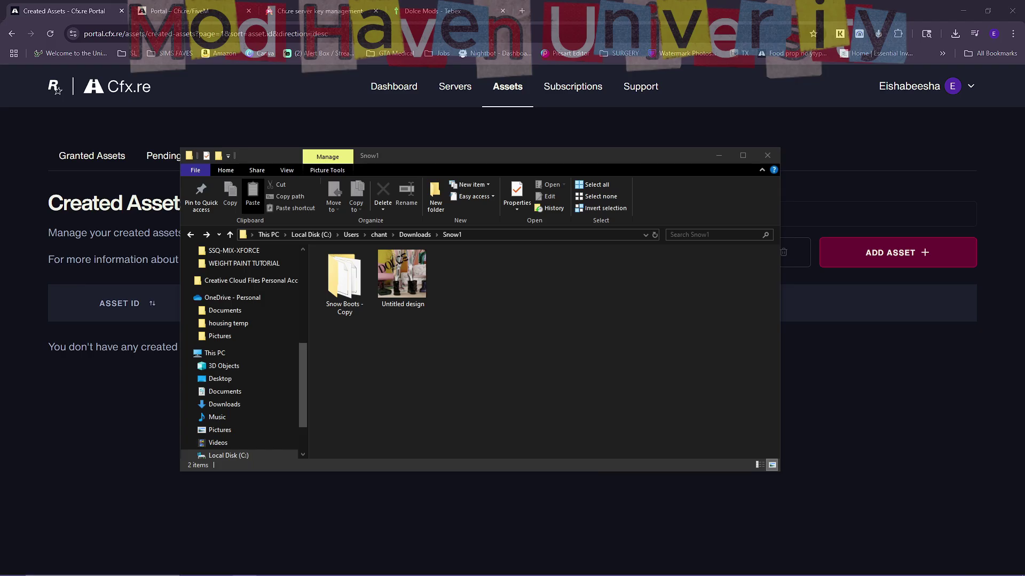
Step: Open the Chocolate resource's fxmanifest.lua in VS Code and select lines 2–14
key("alt+Tab")
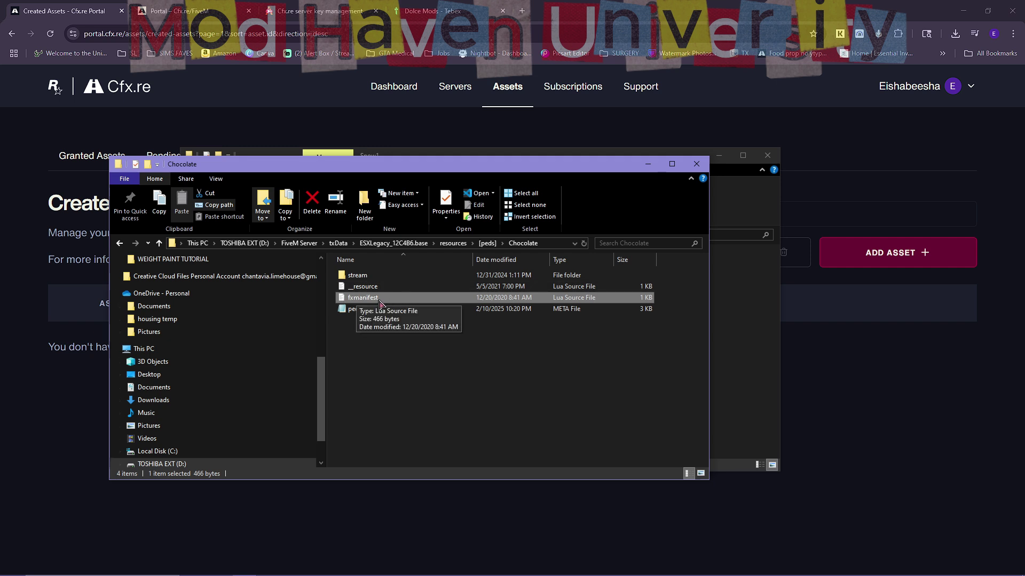
double_click(380, 302)
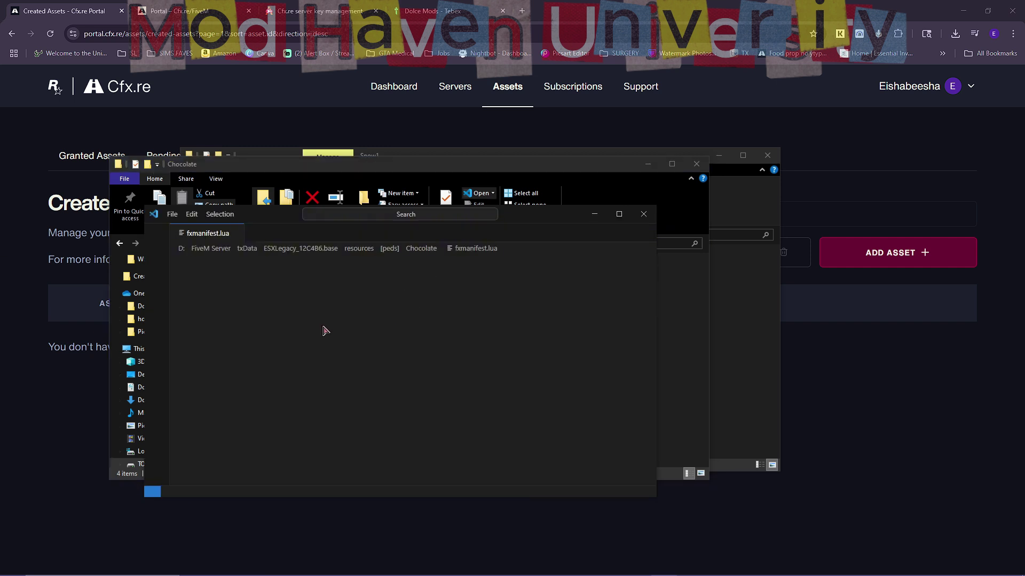
mouse_move(407, 402)
left_mouse_down()
mouse_move(232, 282)
mouse_move(181, 265)
left_mouse_up()
left_click(495, 413)
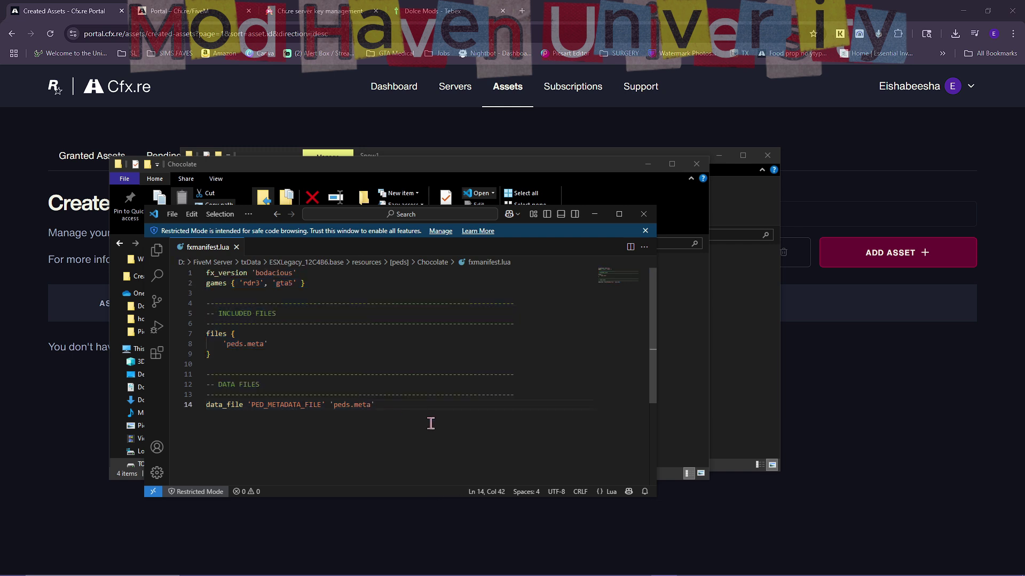
left_click_drag(431, 424, 300, 285)
left_click(255, 322)
left_click_drag(431, 424, 140, 284)
Step: Move the Chocolate folder window lower, reopen fxmanifest.lua and select all its contents
left_click(645, 216)
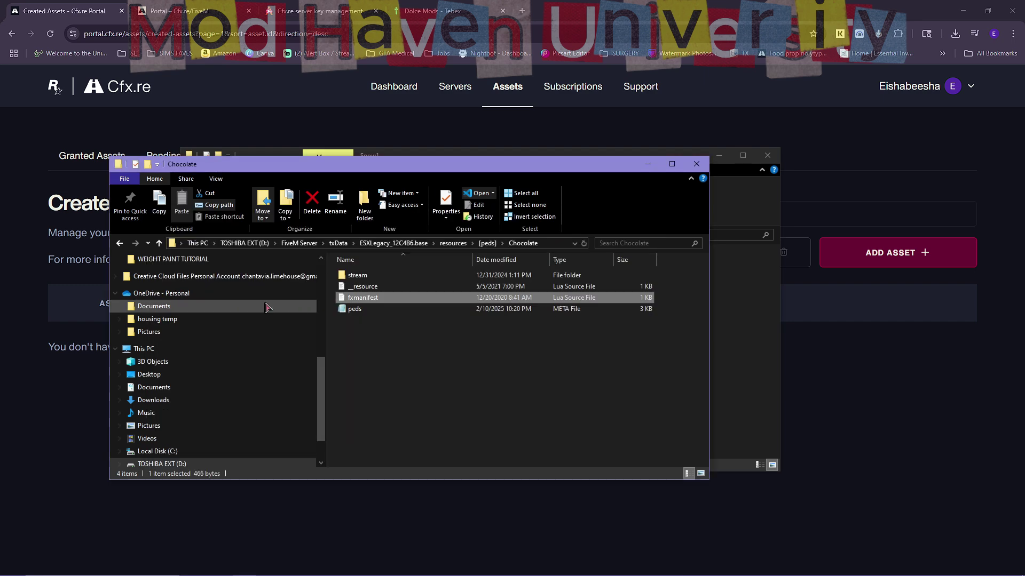
mouse_move(429, 168)
left_mouse_down()
mouse_move(494, 230)
mouse_move(344, 369)
left_mouse_up()
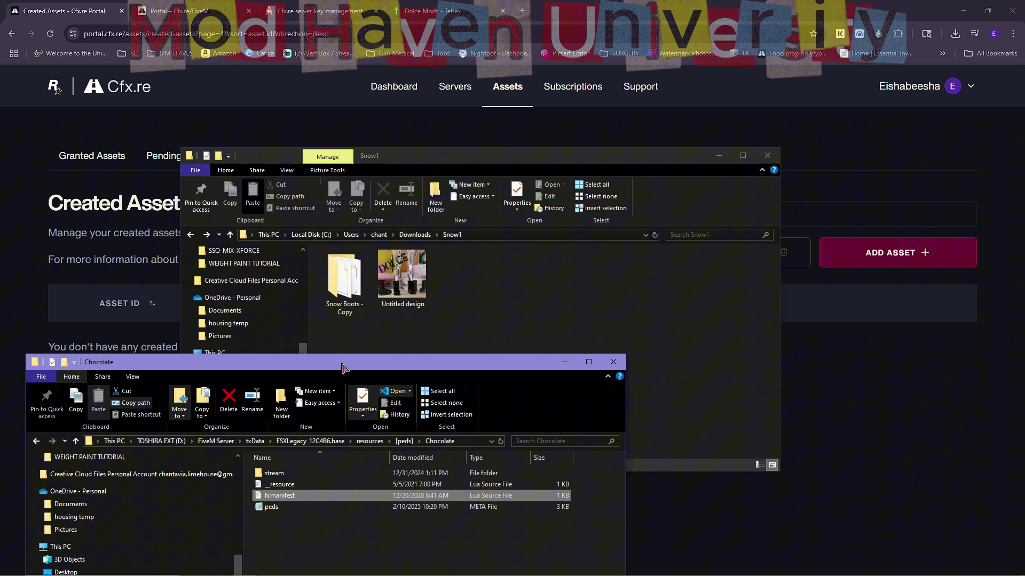
double_click(289, 501)
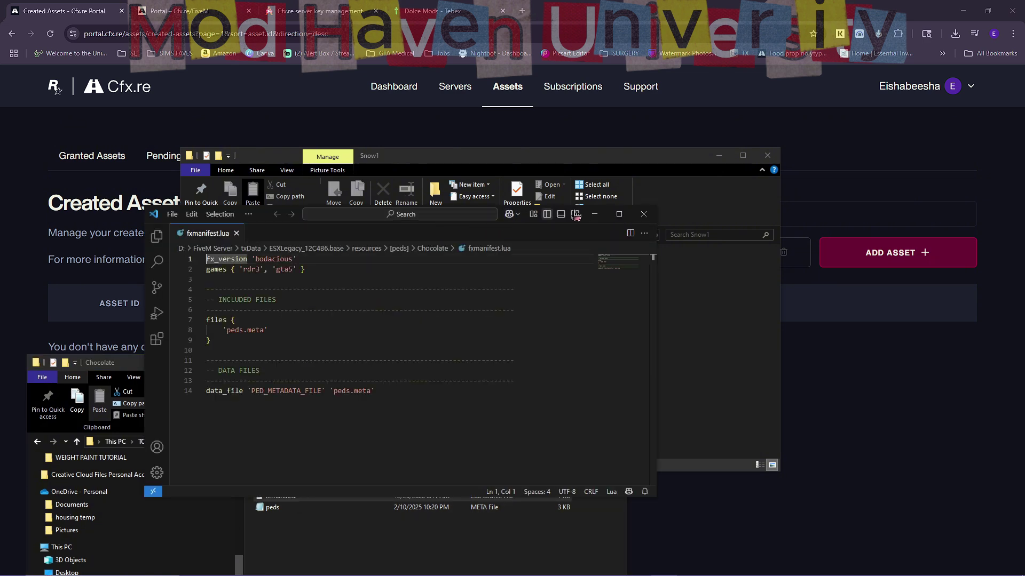
key("ctrl+a")
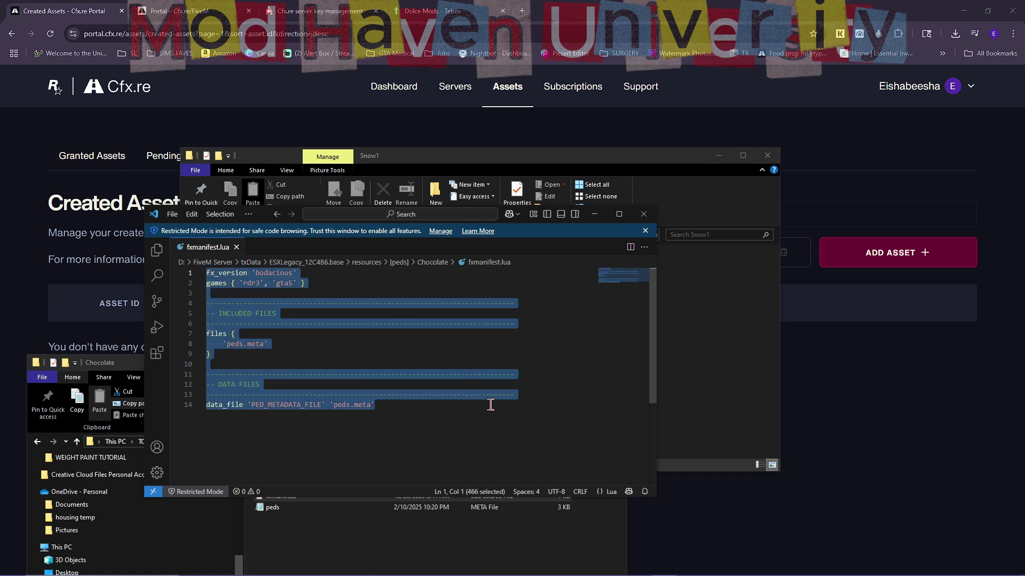
left_click(491, 404)
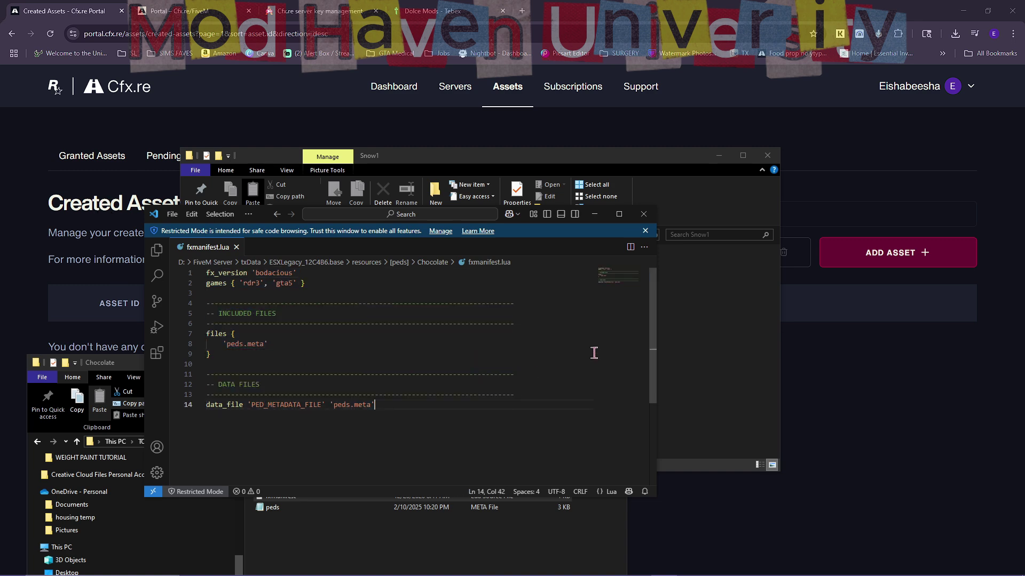
Step: Copy the Chocolate fxmanifest into the Snow1 folder and close the Chocolate window
left_click(646, 217)
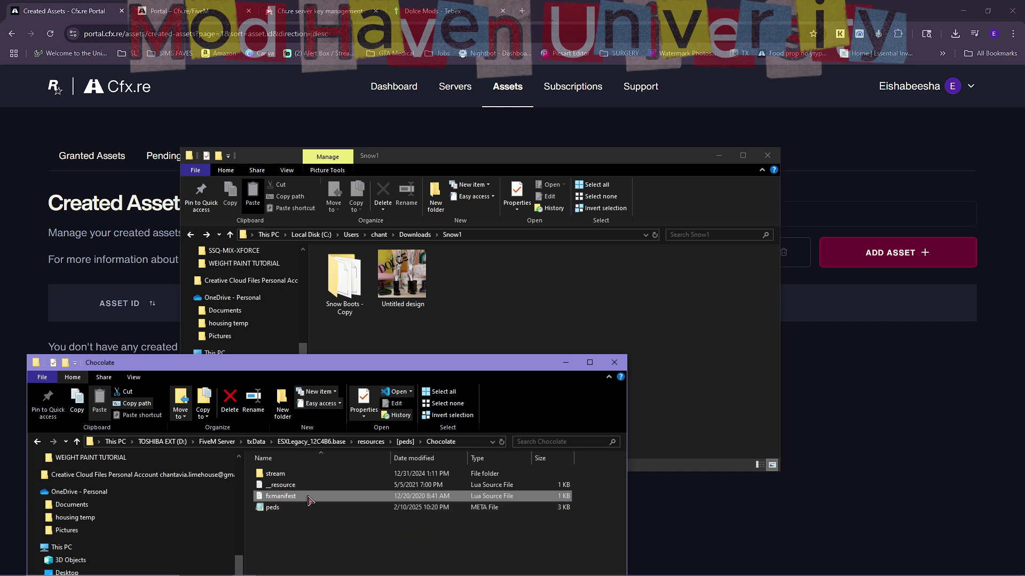
left_click_drag(272, 502, 561, 322)
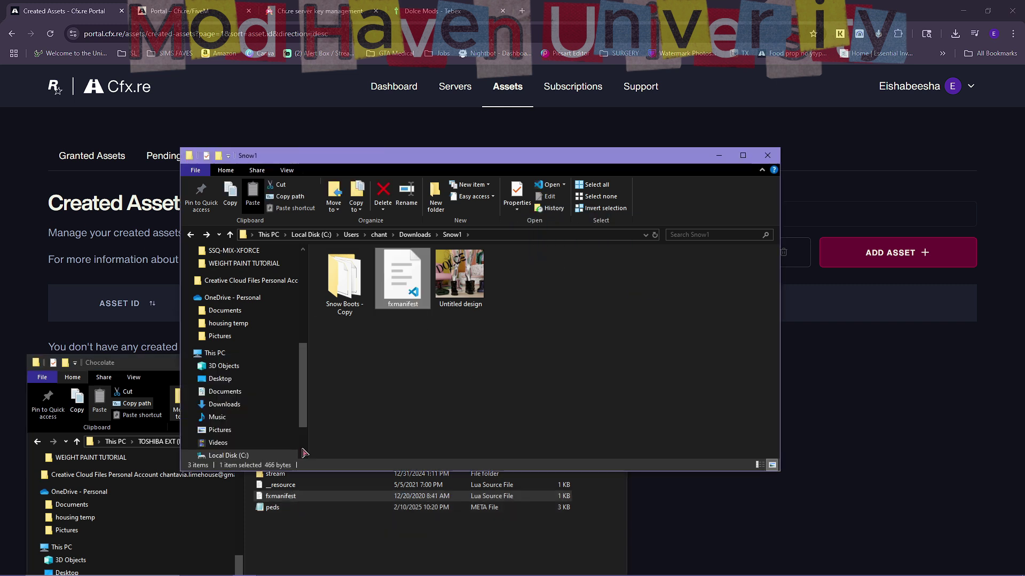
left_click(418, 573)
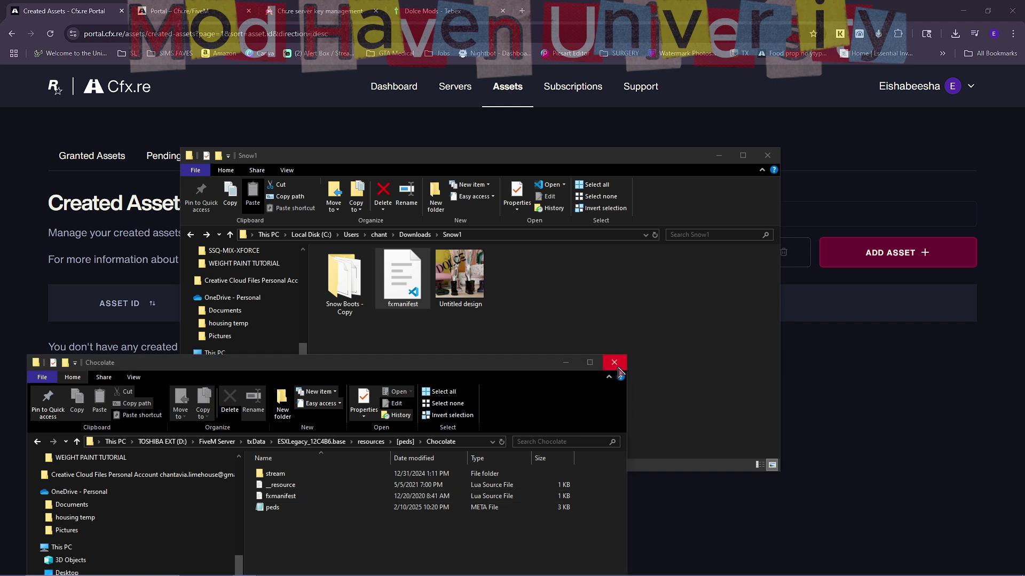
left_click(614, 362)
Step: Check the contents of Snow1 and Snow Boots - Copy, then return to Downloads
left_click(452, 289)
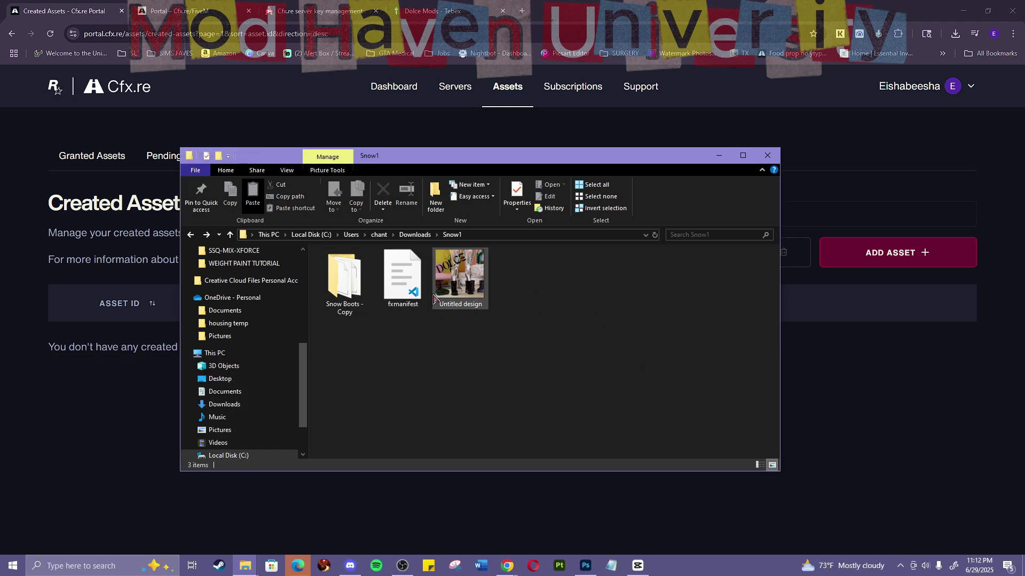
left_click(452, 289, "ctrl")
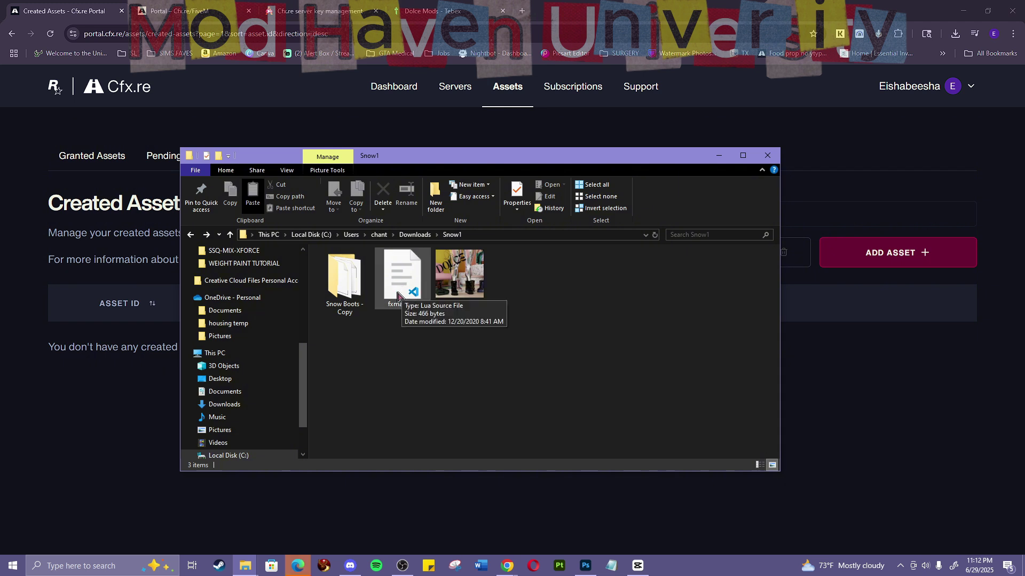
left_click(352, 288)
double_click(353, 292)
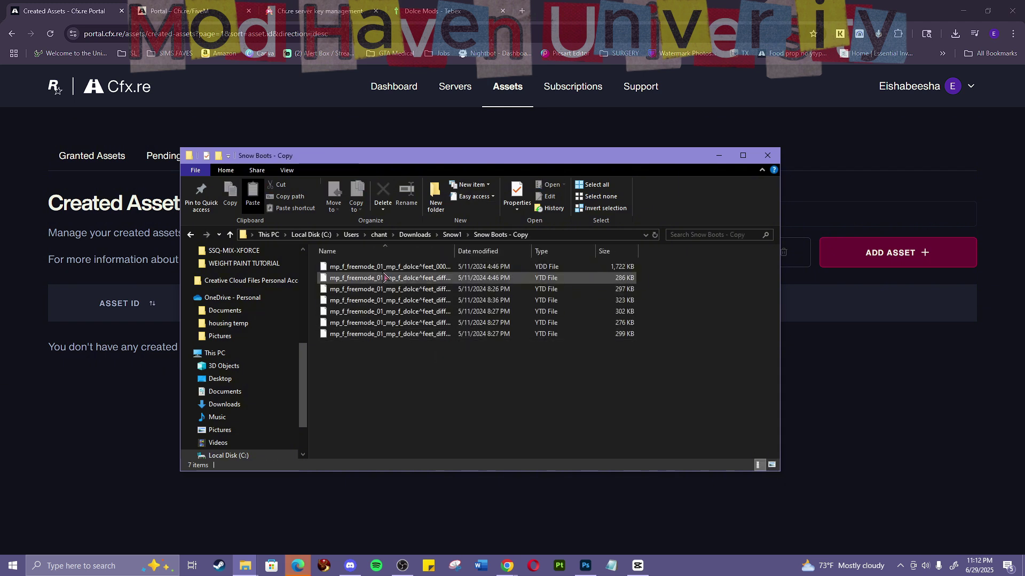
left_click(193, 236)
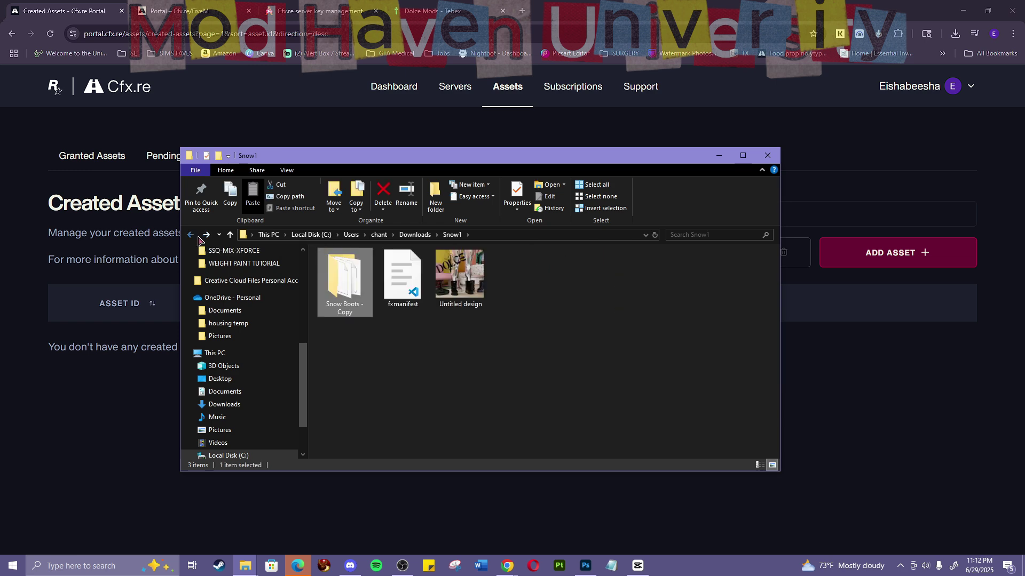
left_click(191, 234)
Step: Compress Snow1 into Snow1.zip with 7-Zip and move the Explorer window aside
right_click(522, 418)
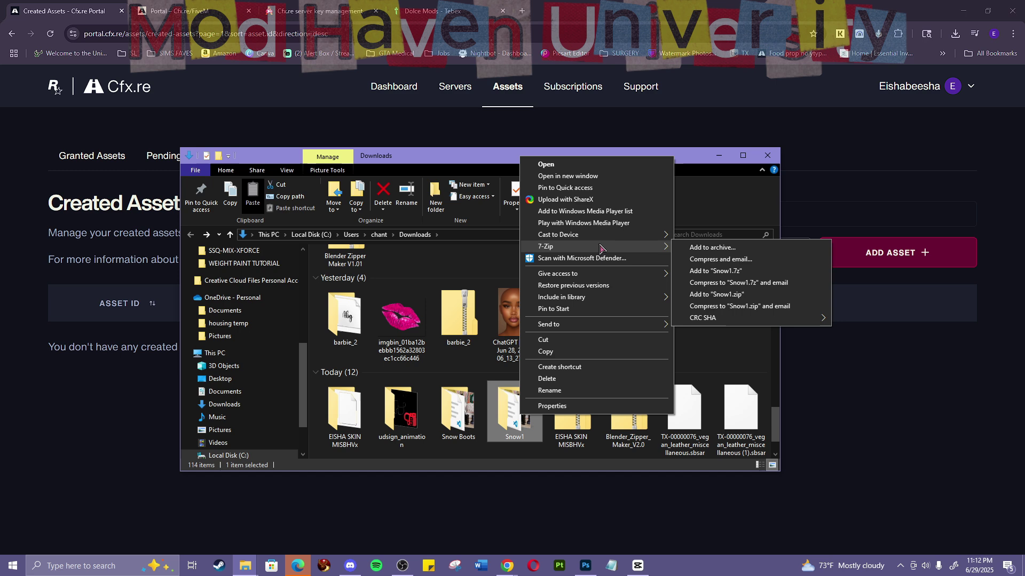
mouse_move(577, 247)
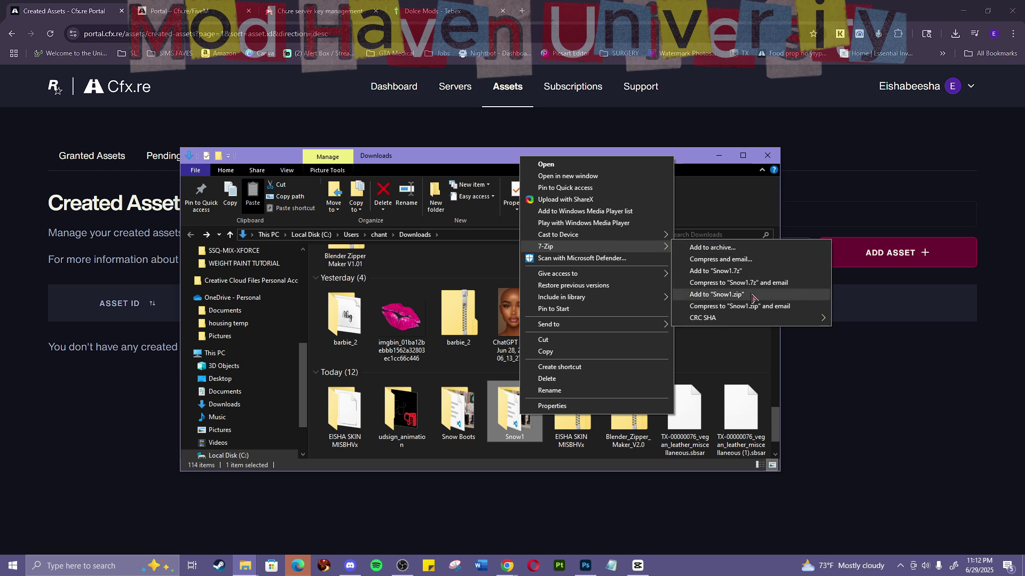
left_click(752, 295)
scroll(502, 376, "up", 5)
scroll(502, 377, "up", 5)
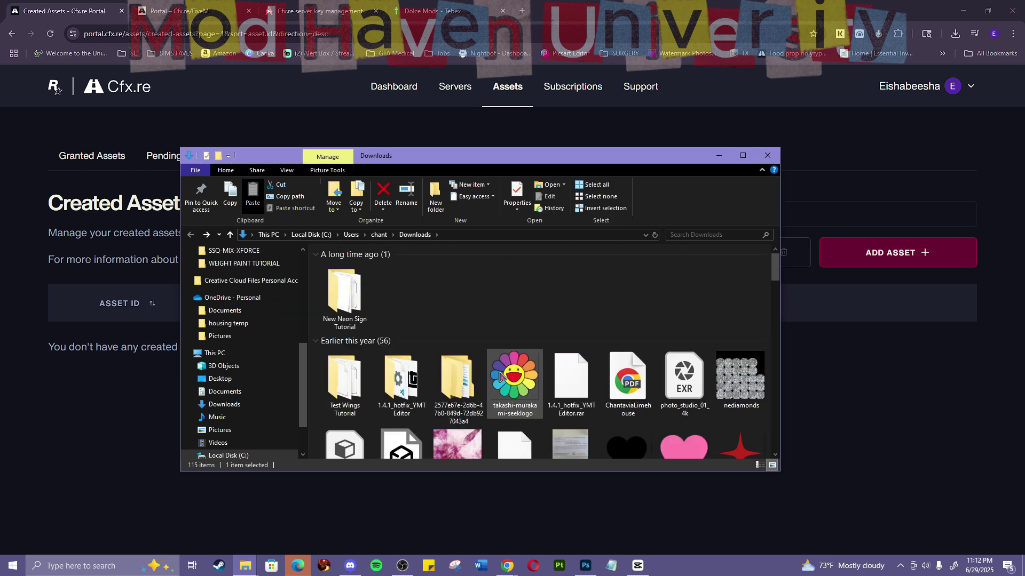
scroll(502, 377, "down", 5)
scroll(502, 377, "down", 5)
scroll(501, 377, "down", 5)
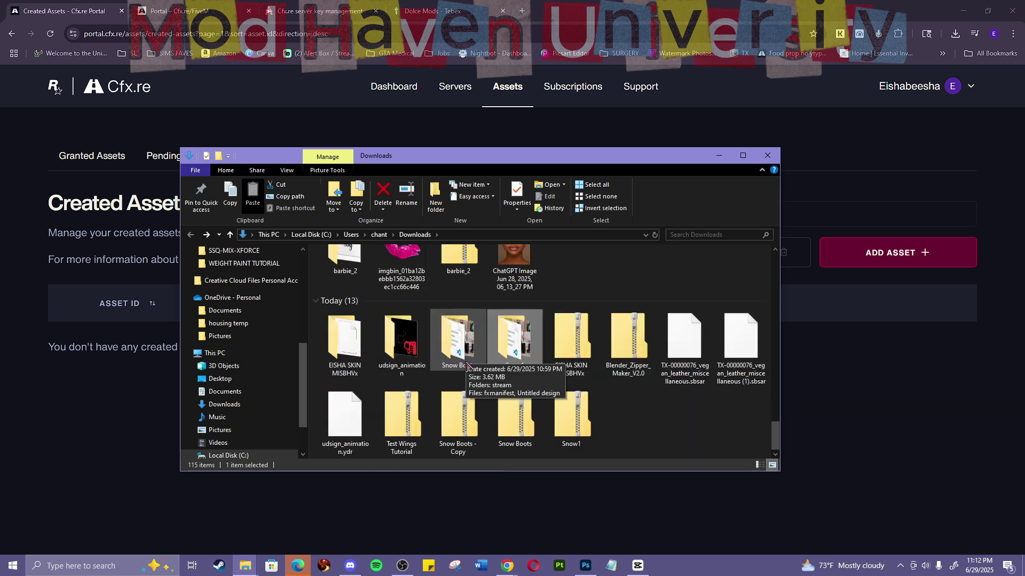
left_click(563, 434)
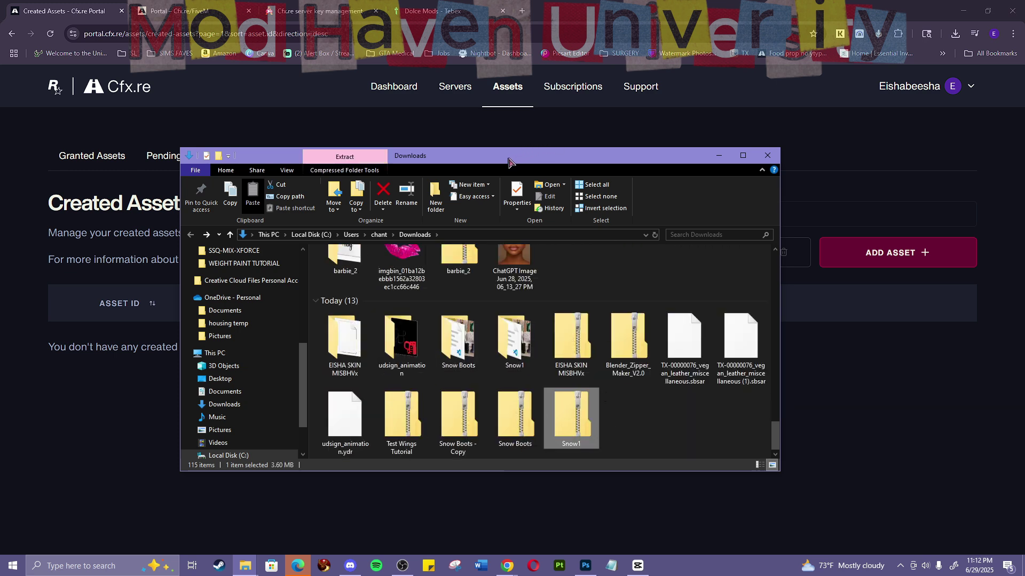
left_click_drag(509, 163, 1024, 162)
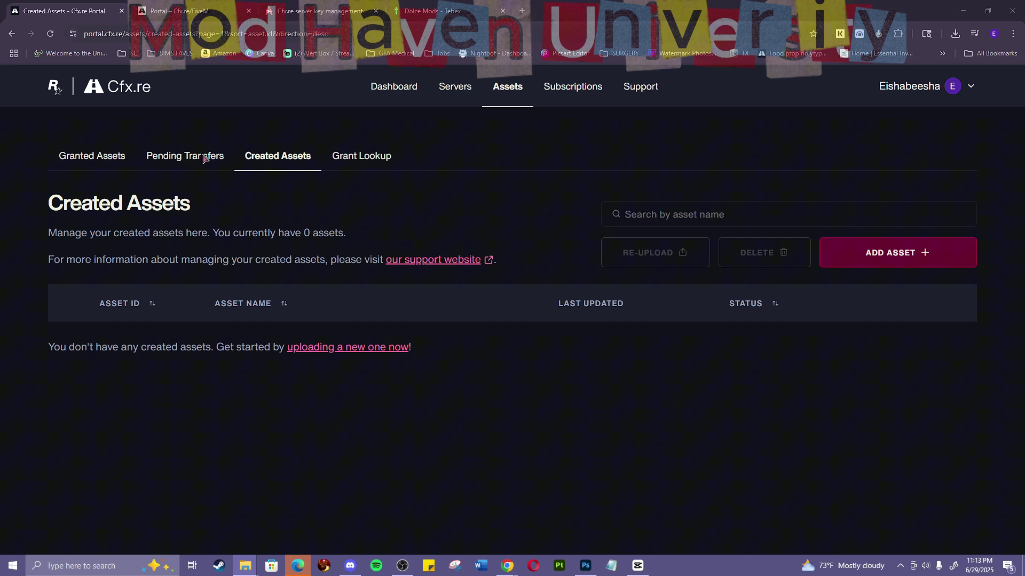
Step: Create a new Keymaster asset by selecting and uploading Snow1.zip
left_click(311, 10)
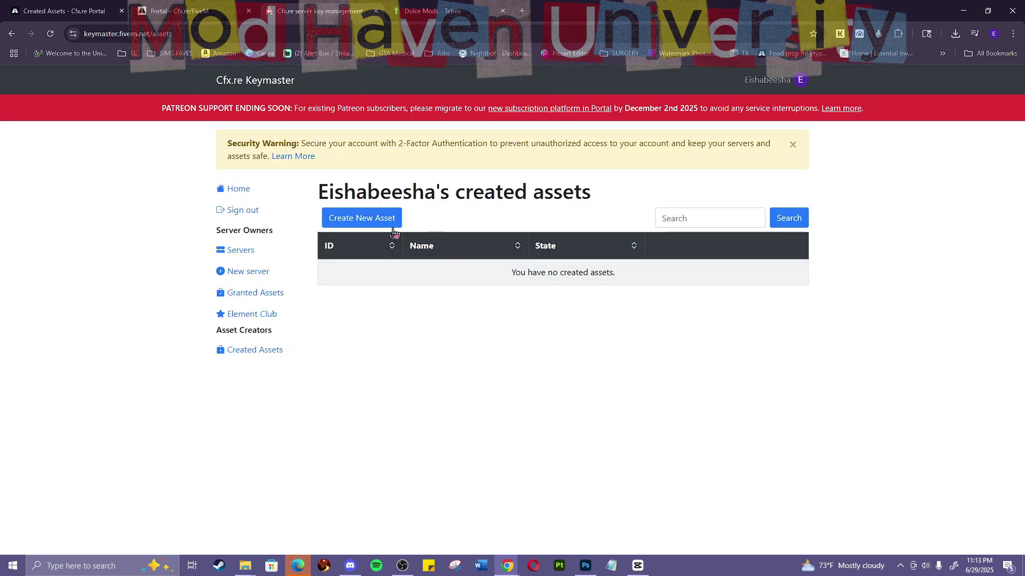
left_click(375, 217)
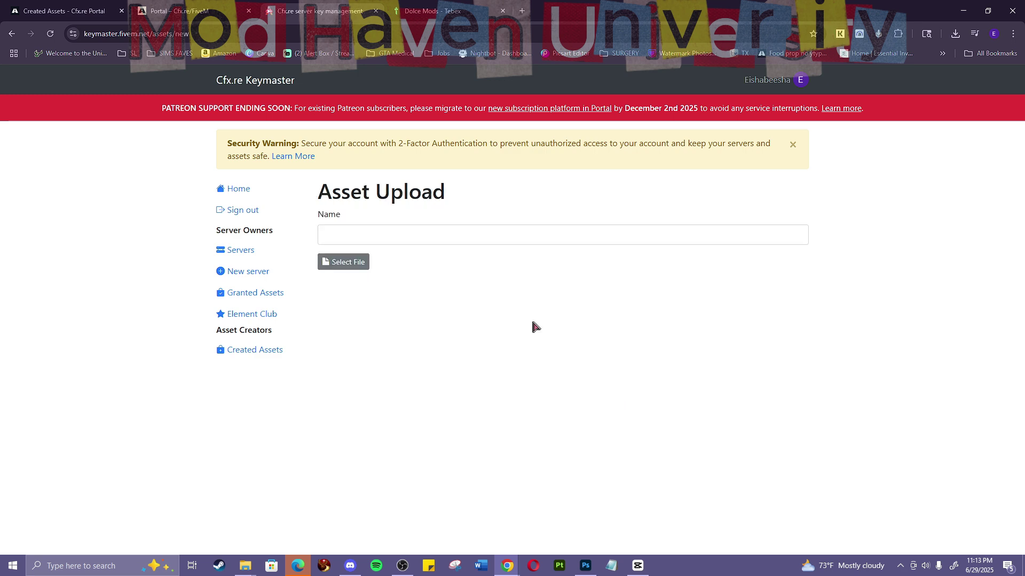
left_click(349, 271)
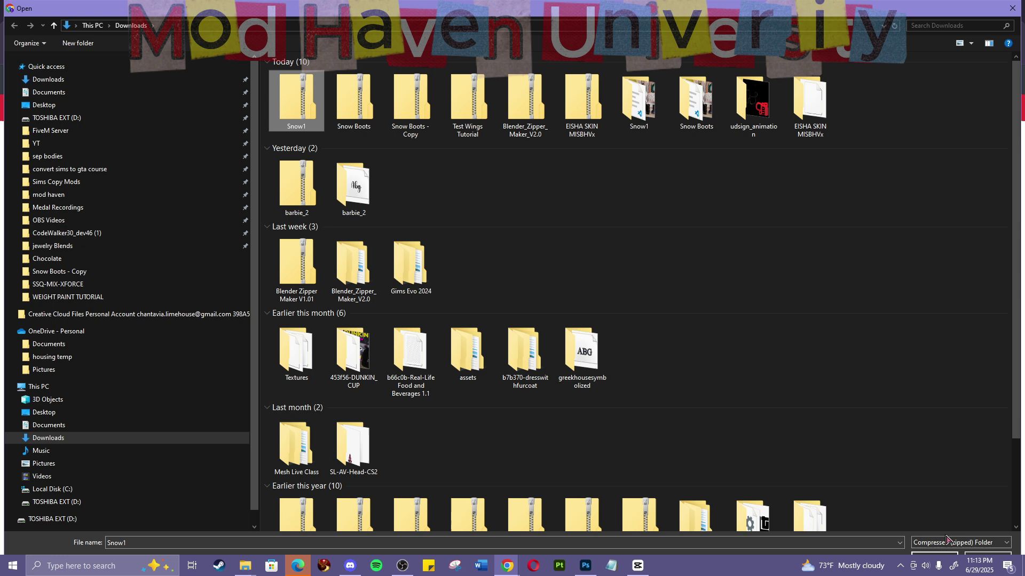
double_click(309, 95)
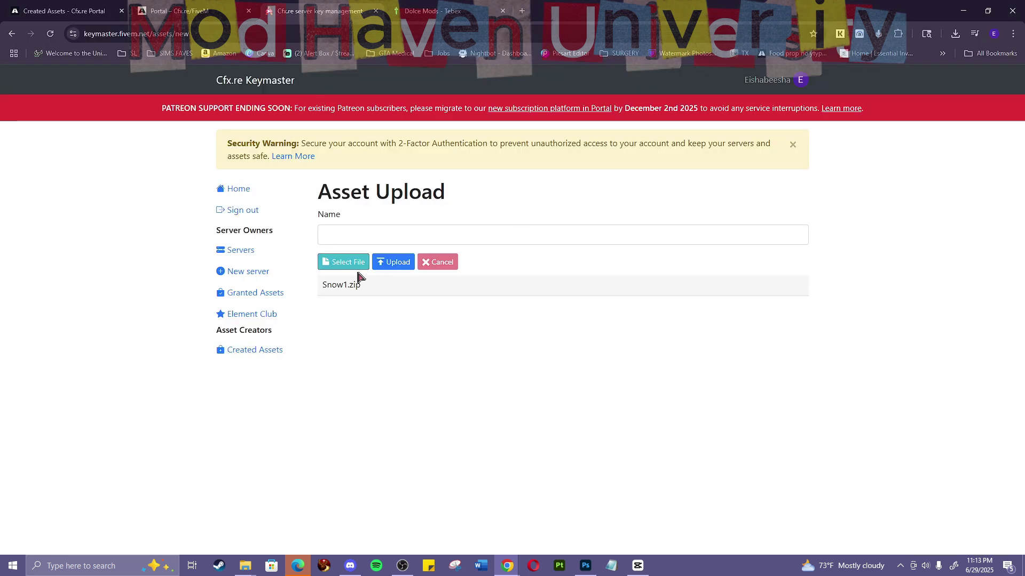
left_click(393, 262)
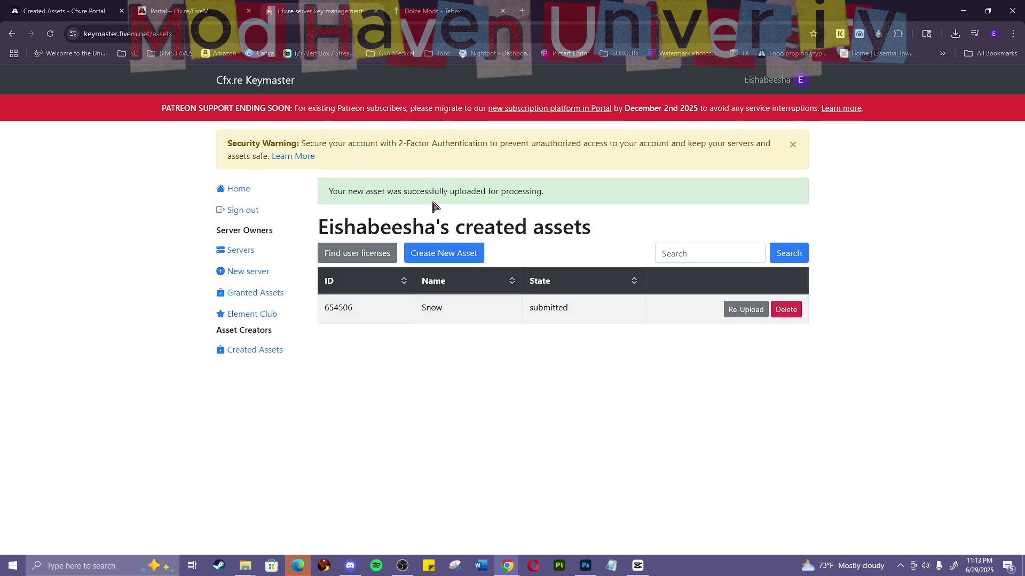
Step: Highlight the upload success message, then clear the selection
left_click_drag(358, 187, 596, 187)
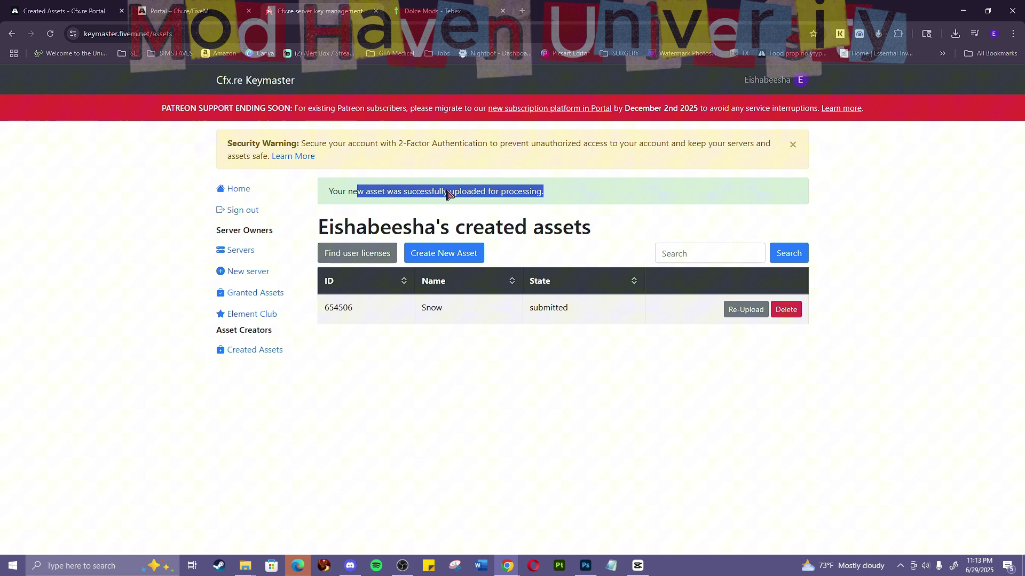
left_click(509, 206)
double_click(423, 207)
left_click(565, 240)
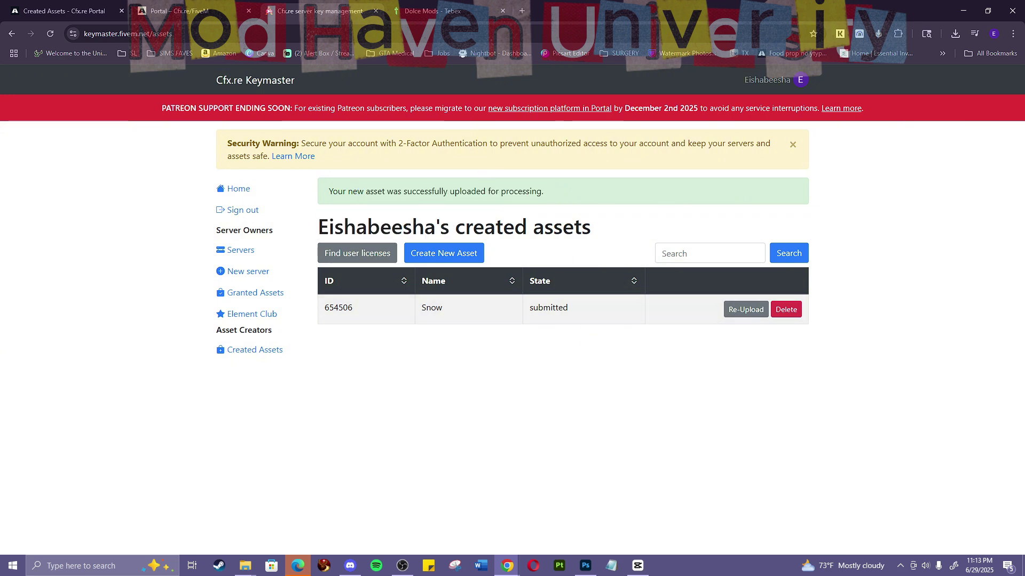
Step: Delete the fxmanifest file from the Snow1 folder
key("alt+Tab")
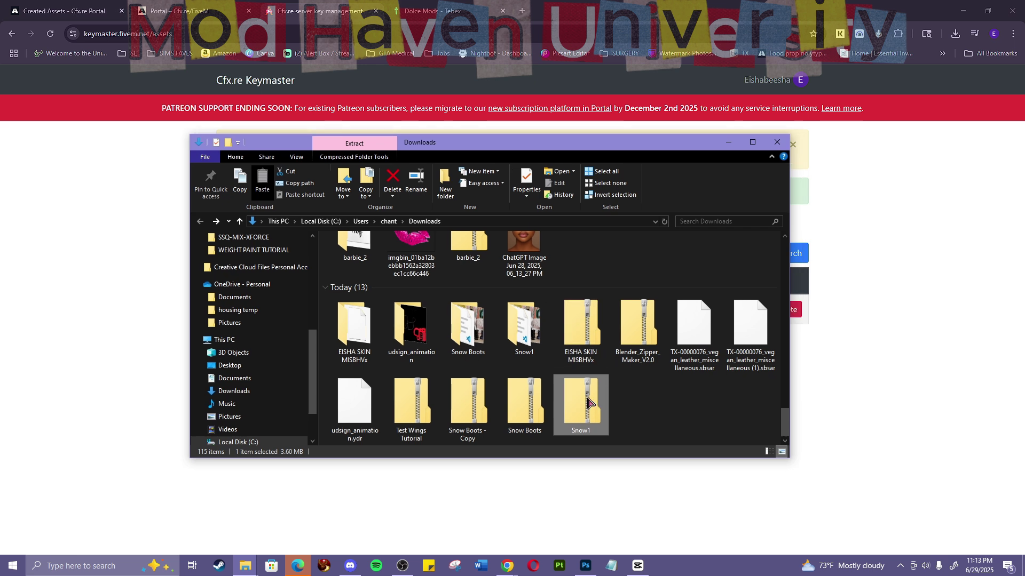
right_click(589, 402)
left_click(460, 389)
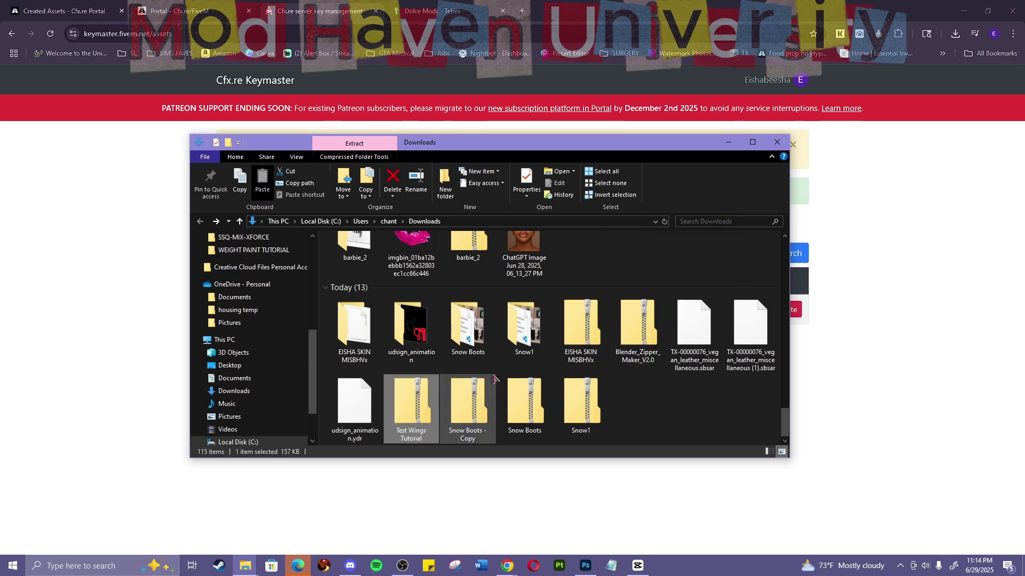
double_click(524, 325)
left_click(430, 275)
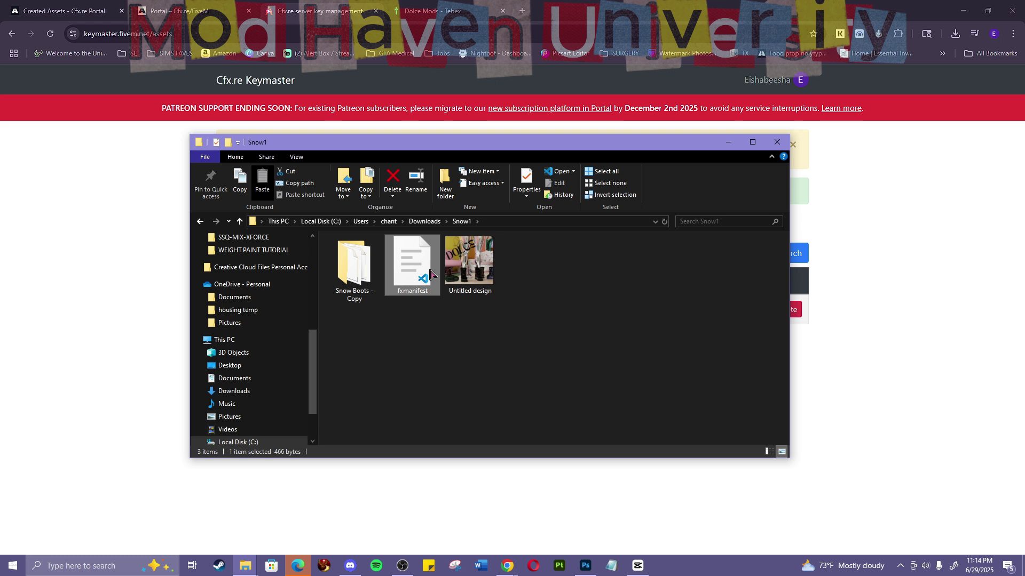
key("Delete")
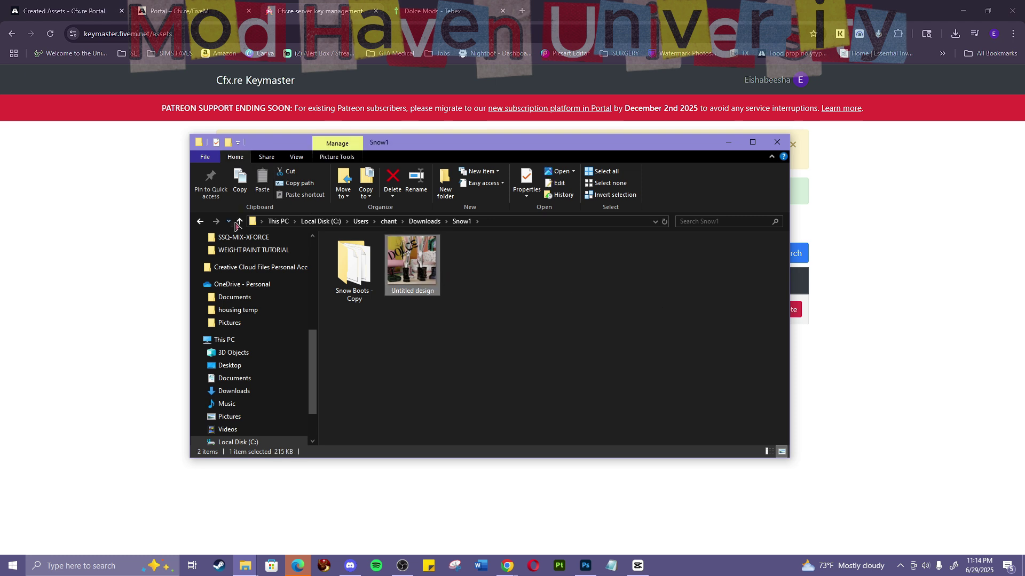
Step: Delete fxmanifest from the Snow1 folder inside Snow1.zip and confirm
left_click(201, 222)
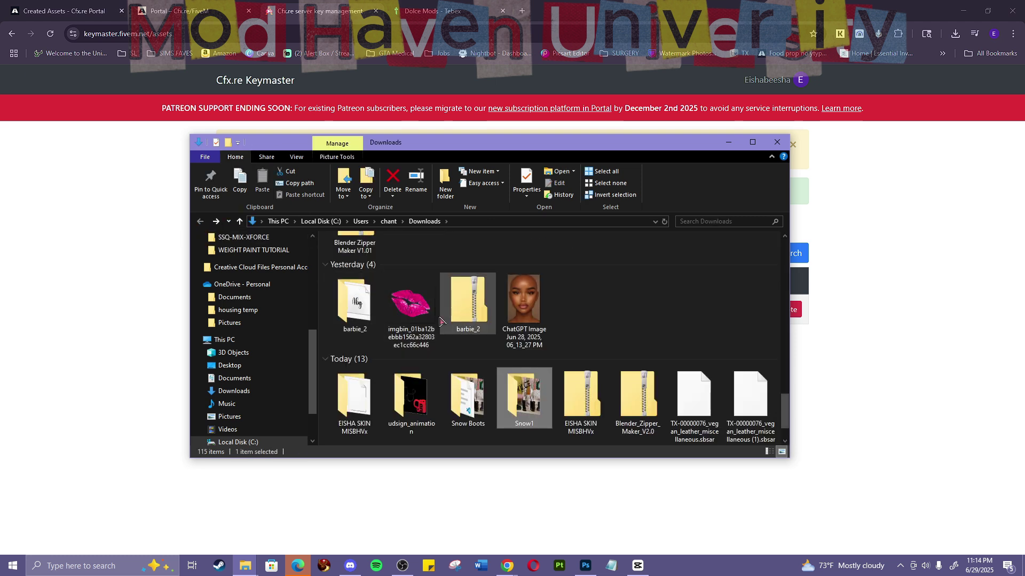
right_click(532, 403)
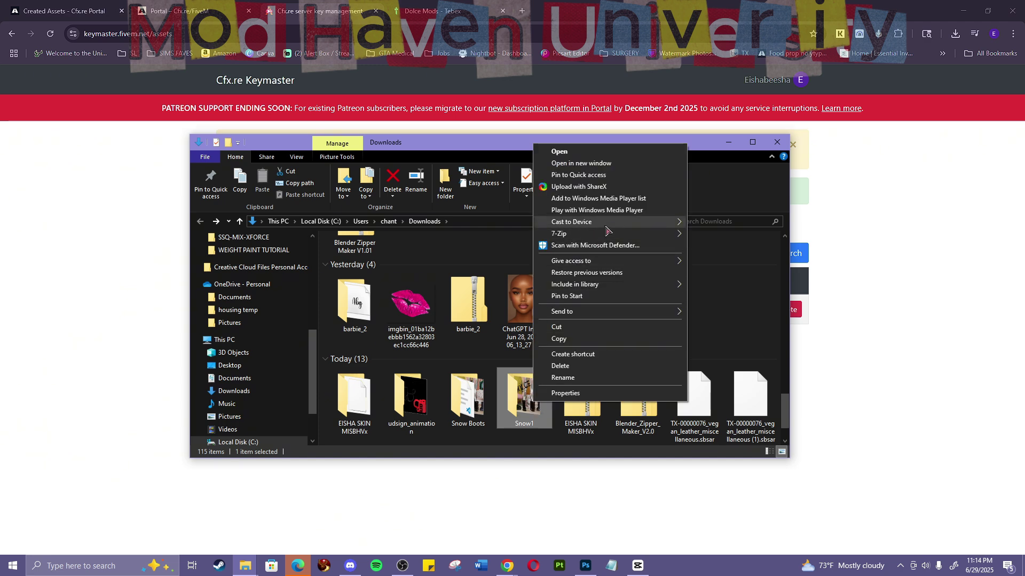
left_click(694, 286)
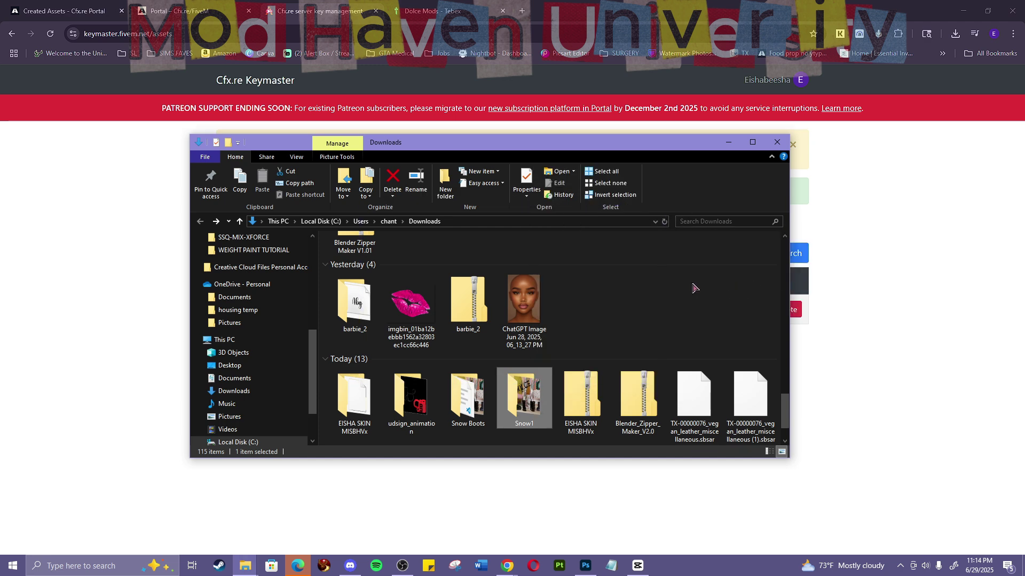
scroll(660, 391, "down", 1)
left_click(660, 390)
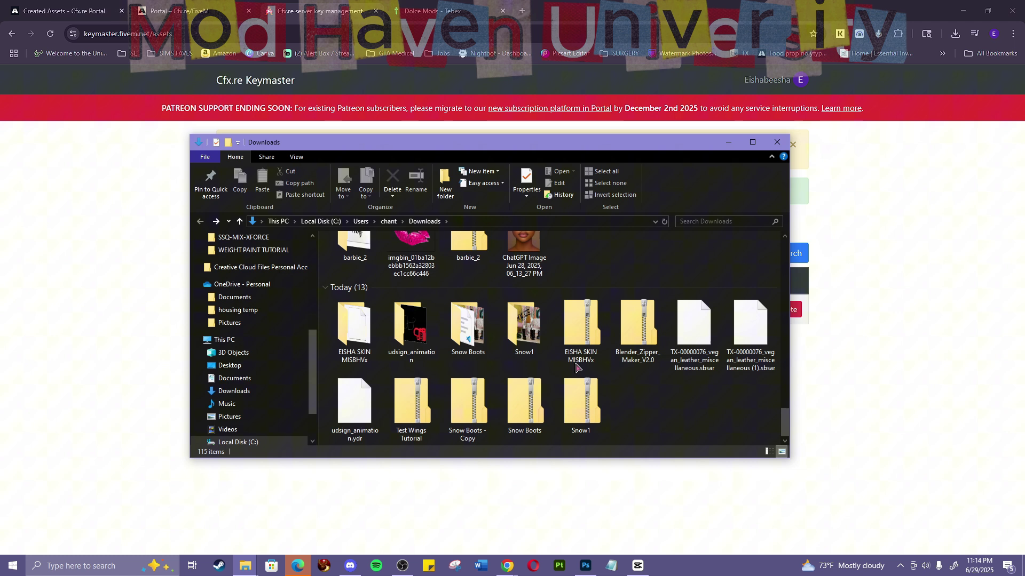
double_click(581, 404)
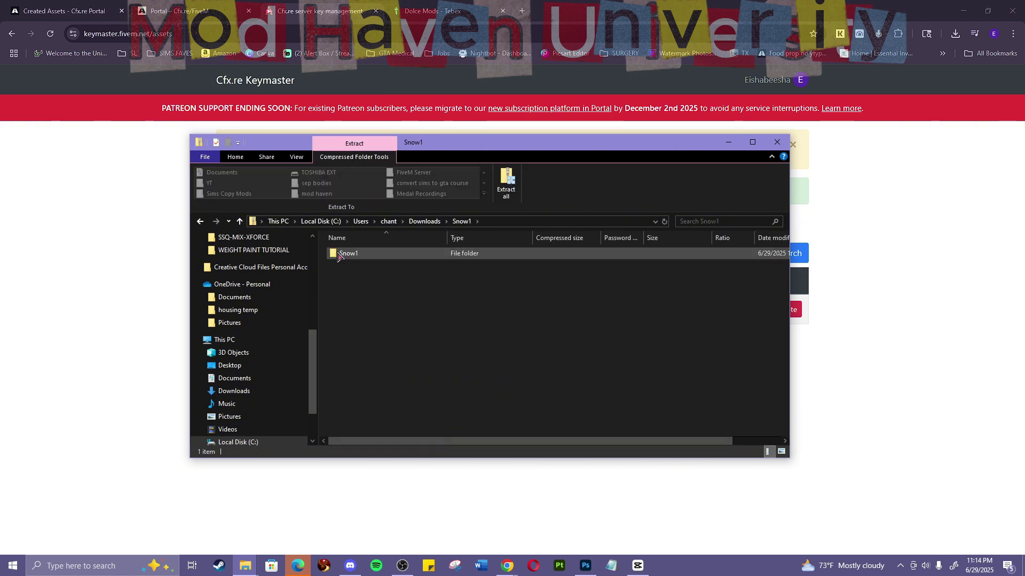
double_click(349, 254)
left_click(358, 269)
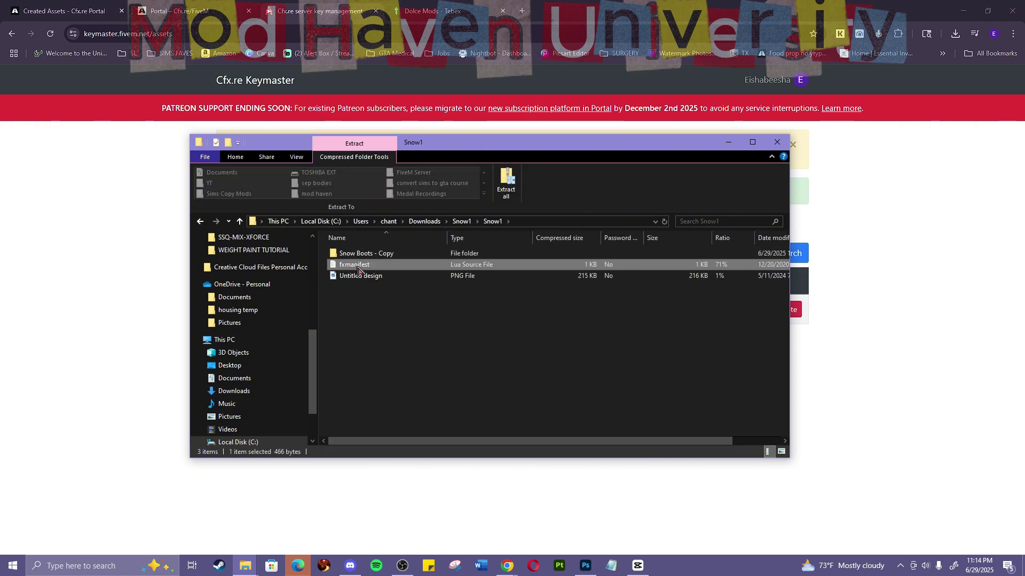
key("Delete")
left_click(553, 337)
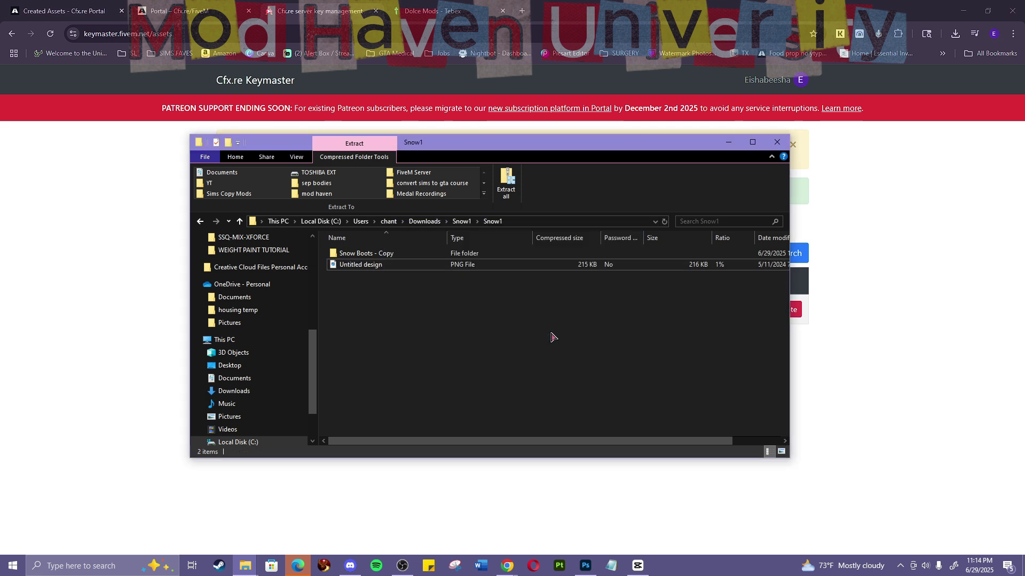
Step: Rename Snow1.zip in Downloads to Snow2
left_click(201, 221)
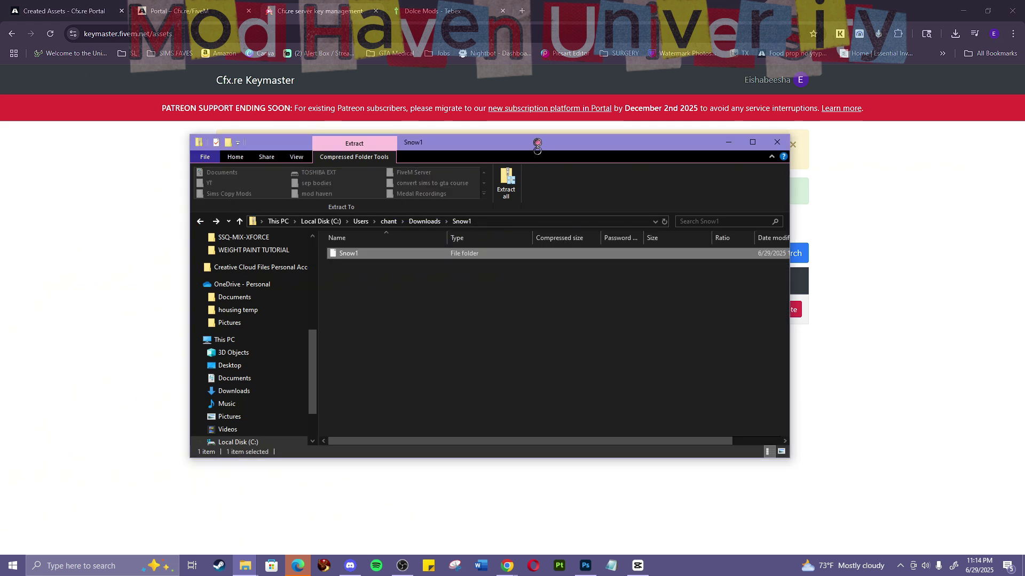
left_click(201, 221)
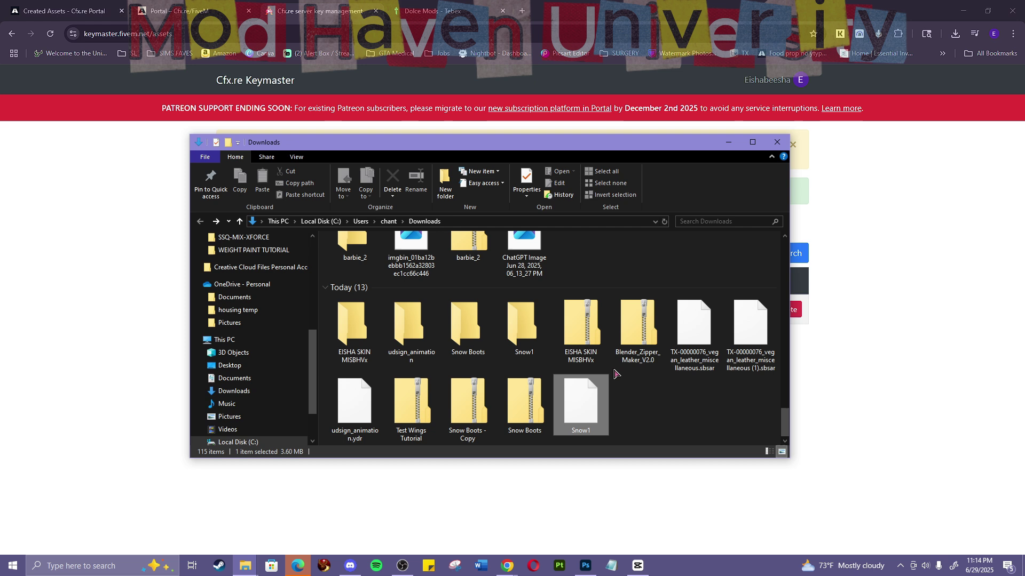
left_click(592, 428)
type("2")
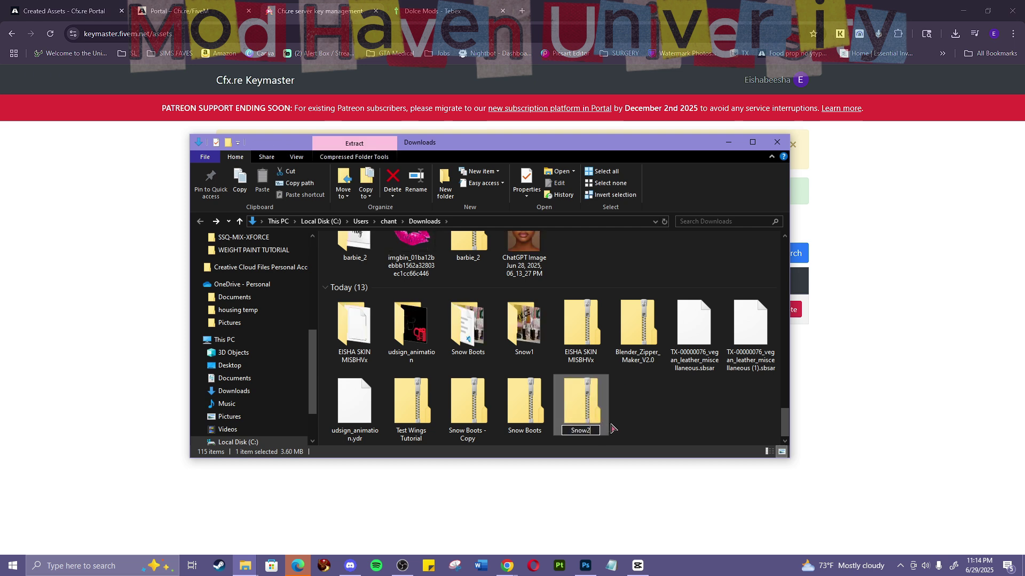
key("Return")
Step: Reload the Portal's Created Assets page to see Snow (ID 654506) active
left_click(727, 142)
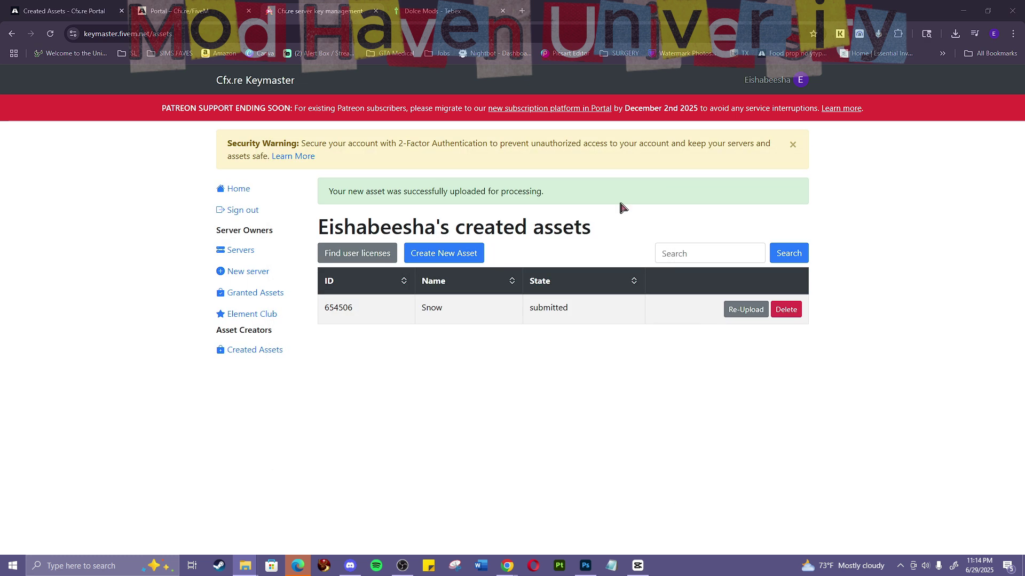
key("ctrl+shift+Tab")
key("ctrl+shift+Tab")
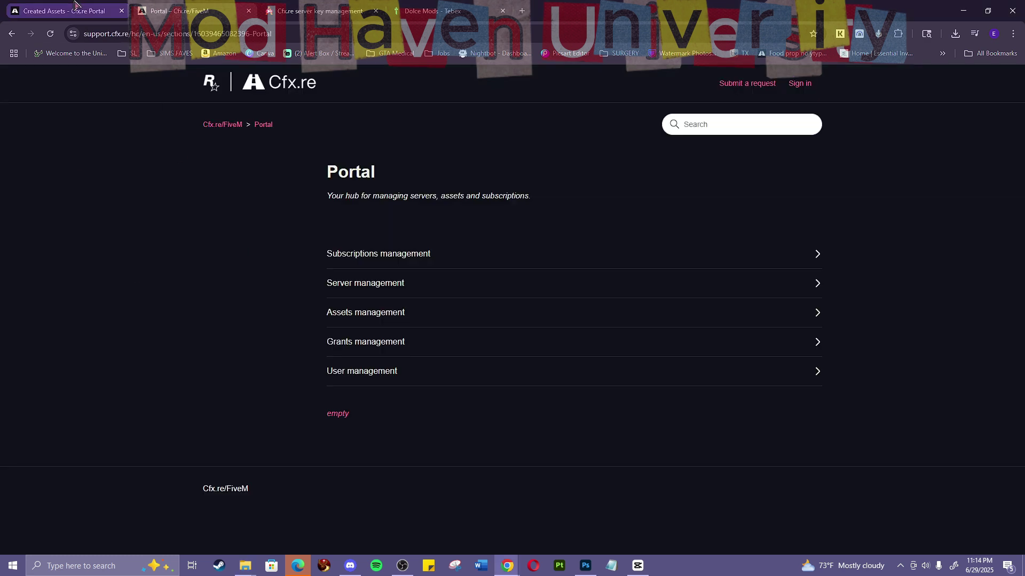
left_click(49, 33)
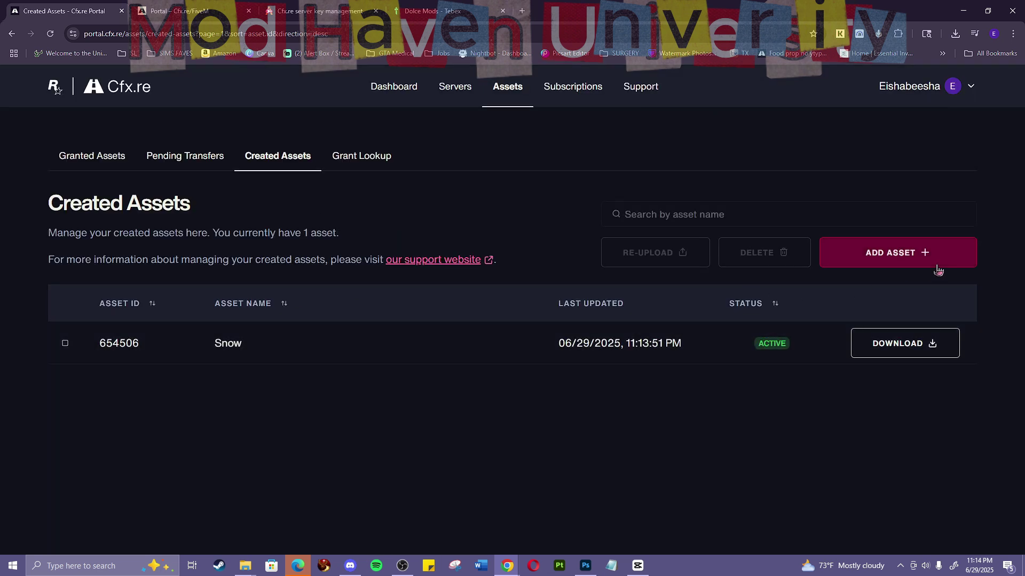
Step: Add an asset named Snow2 by dragging Snow2.zip onto the upload area and uploading it
left_click(913, 252)
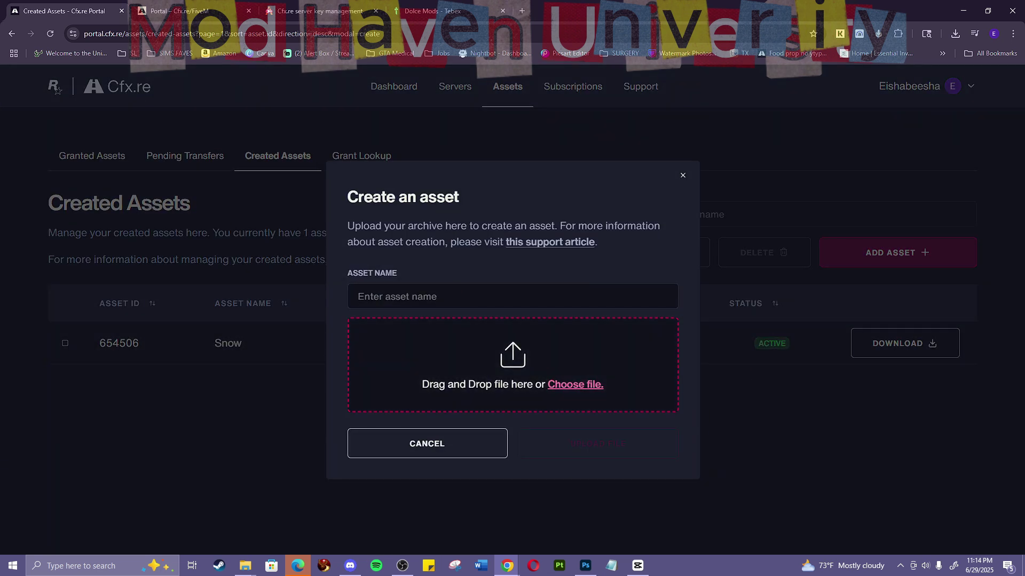
left_click_drag(1000, 253, 416, 336)
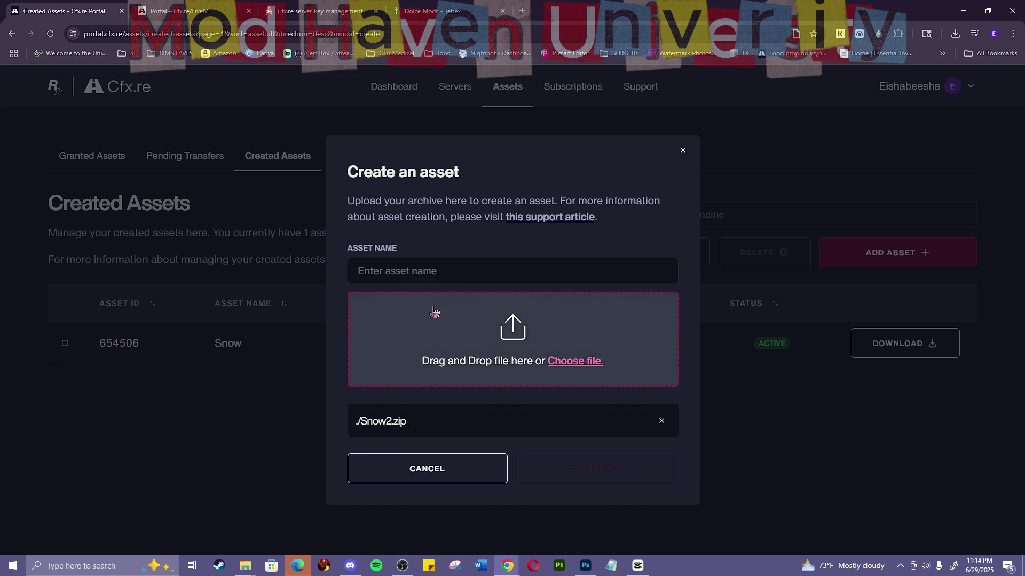
type("Snow2")
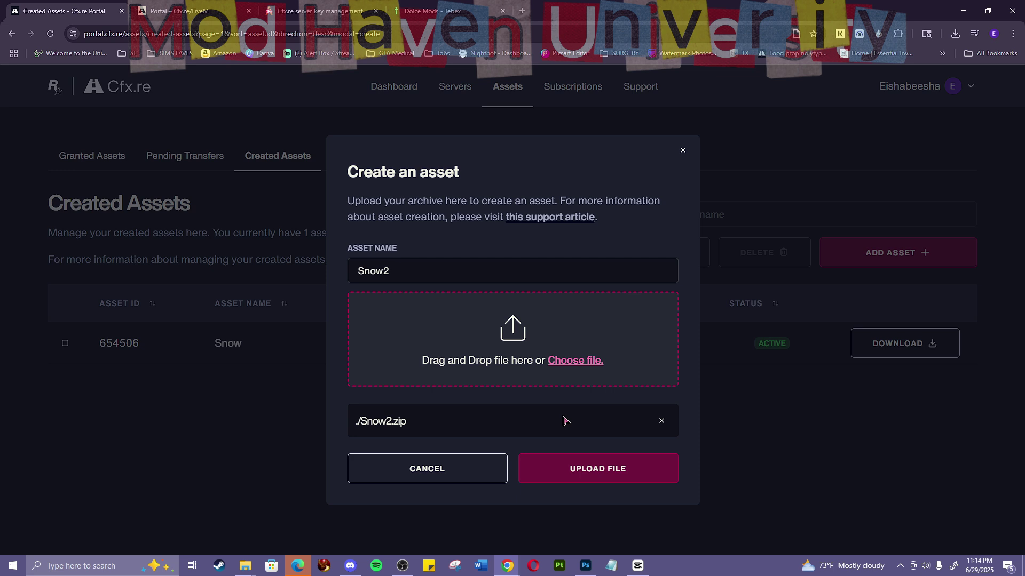
left_click(608, 473)
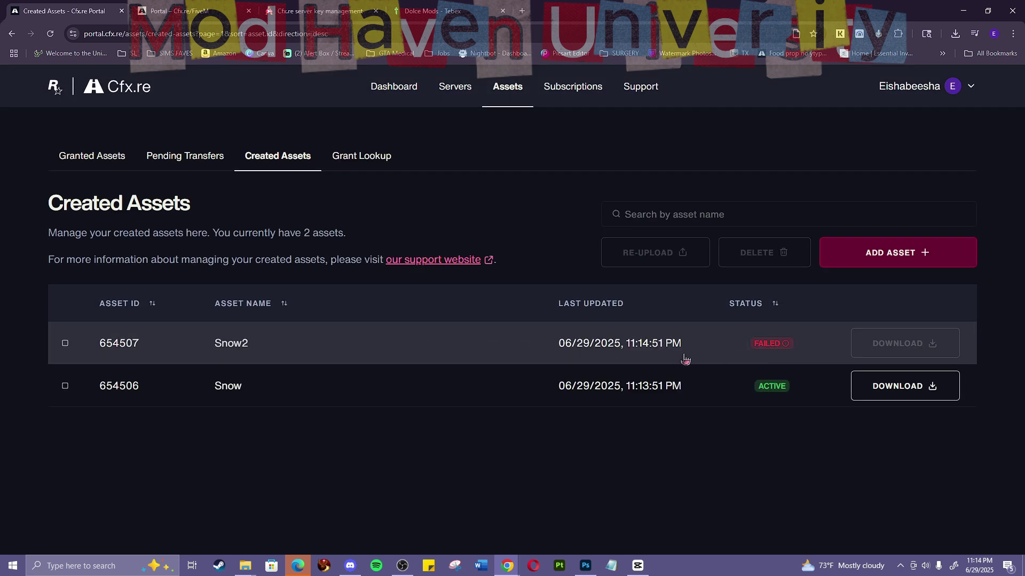
Step: Read Snow2's 'no resources found' failure in the Portal, then return to Keymaster's created assets
left_click(772, 344)
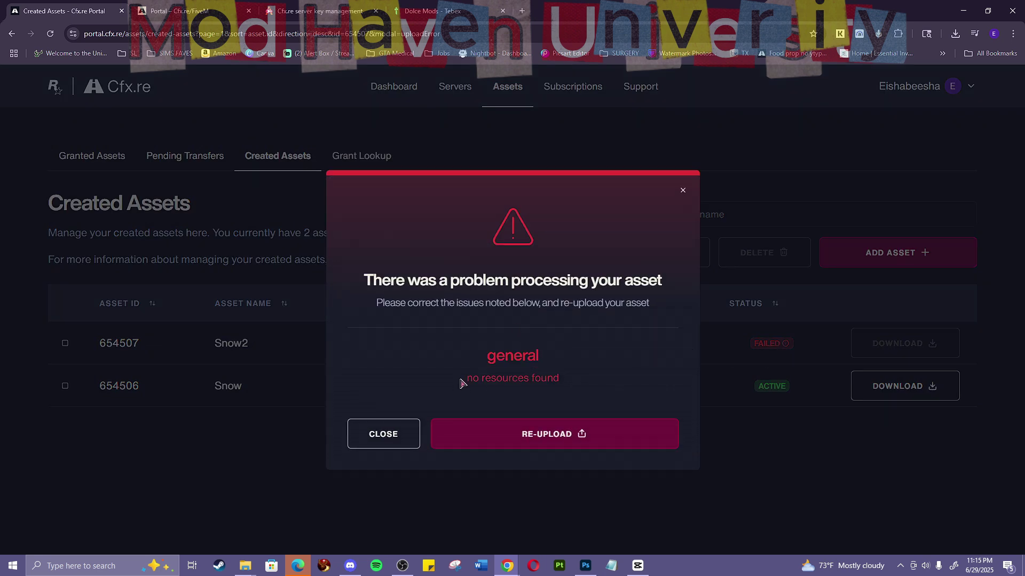
left_click_drag(462, 384, 574, 381)
left_click(601, 351)
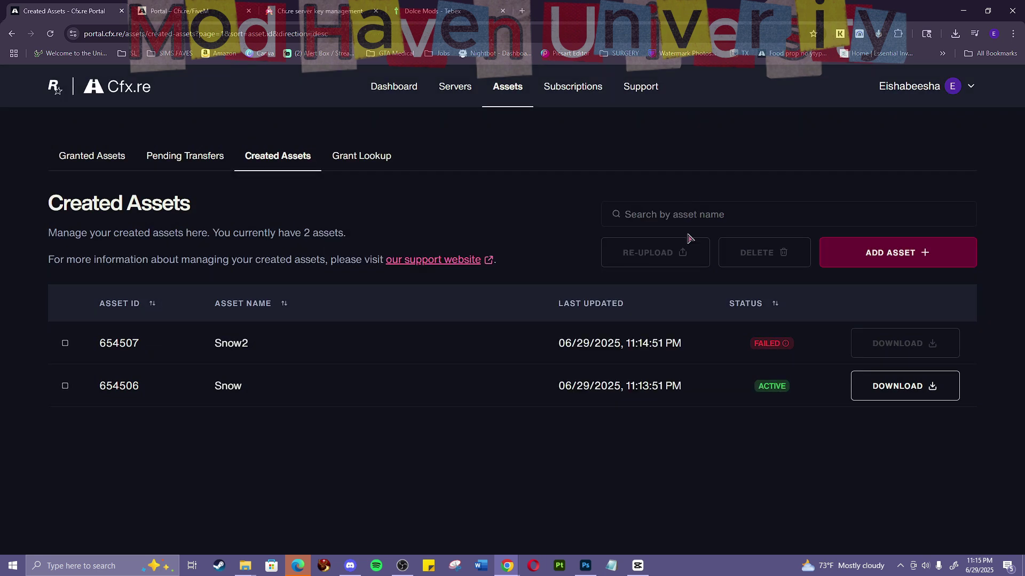
left_click(682, 192)
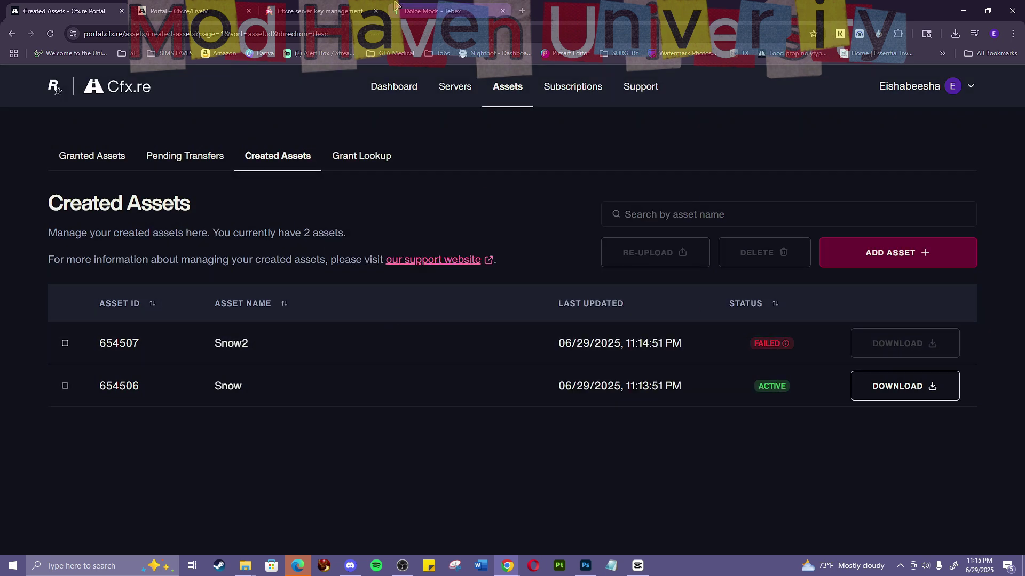
left_click(319, 10)
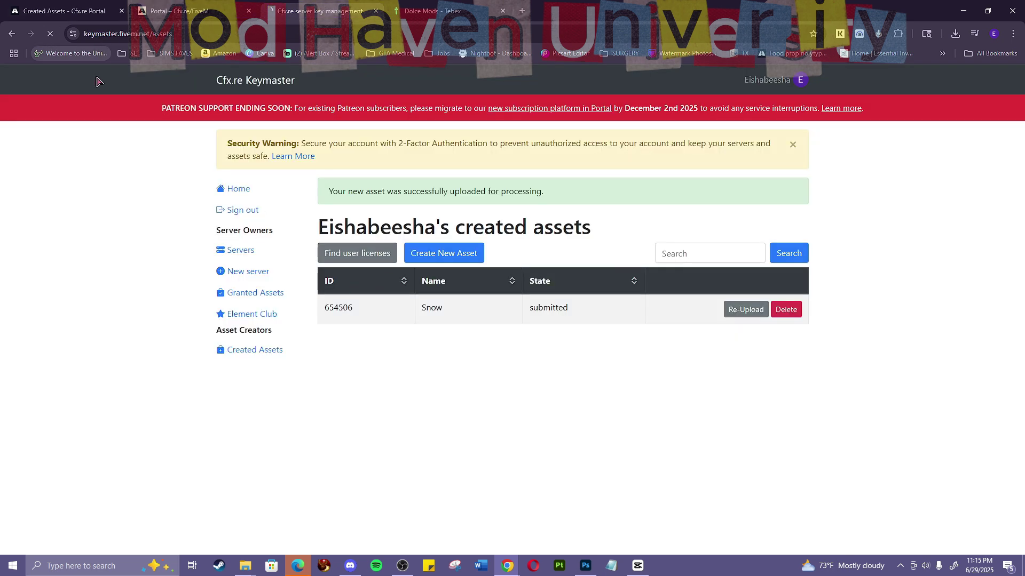
Step: Refresh the Keymaster asset list and highlight Snow2's 'no resources found' error details
left_click(50, 33)
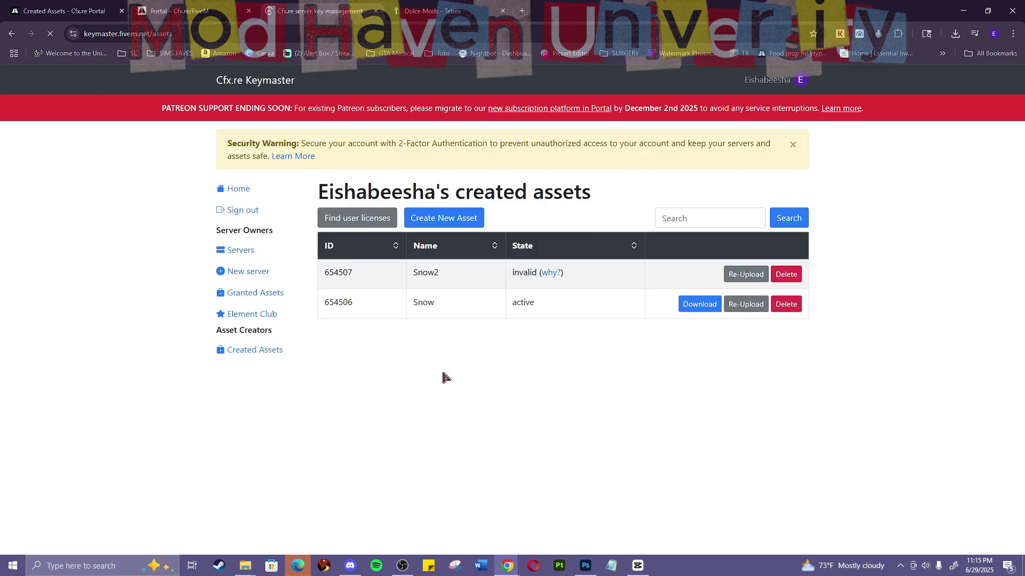
left_click(551, 273)
left_click_drag(346, 273, 454, 276)
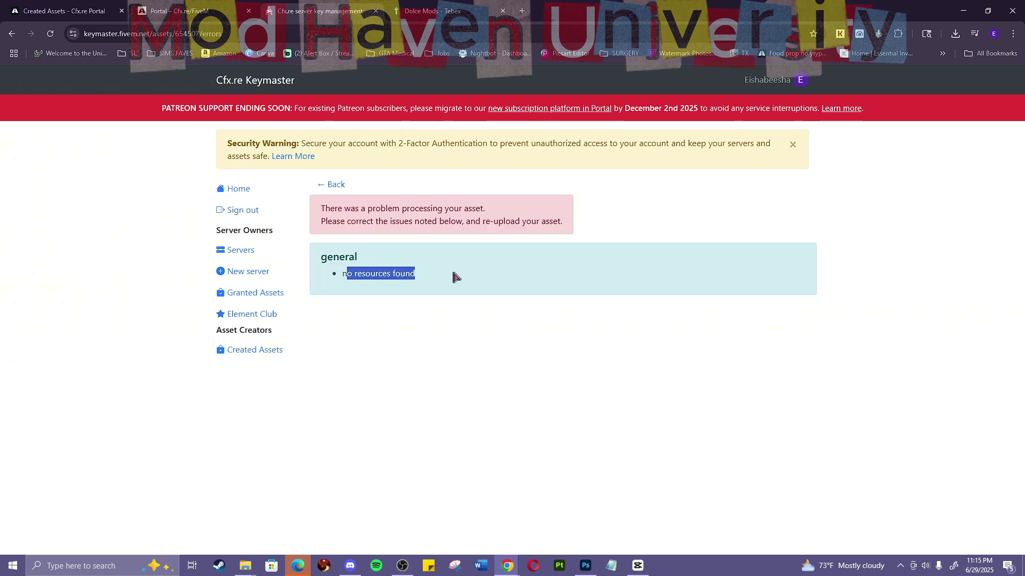
left_click(413, 392)
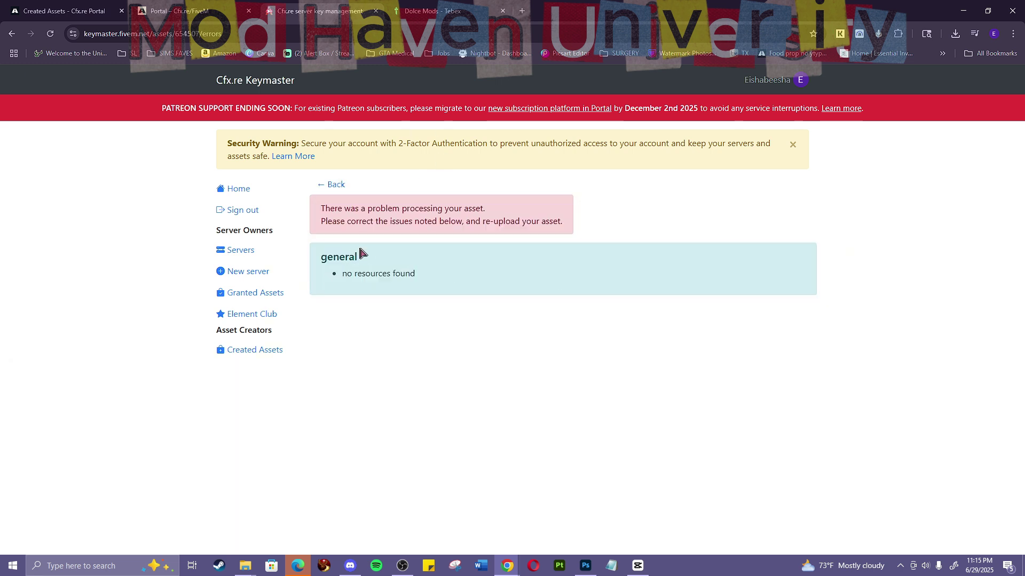
left_click_drag(435, 271, 329, 281)
left_click(200, 11)
left_click(298, 8)
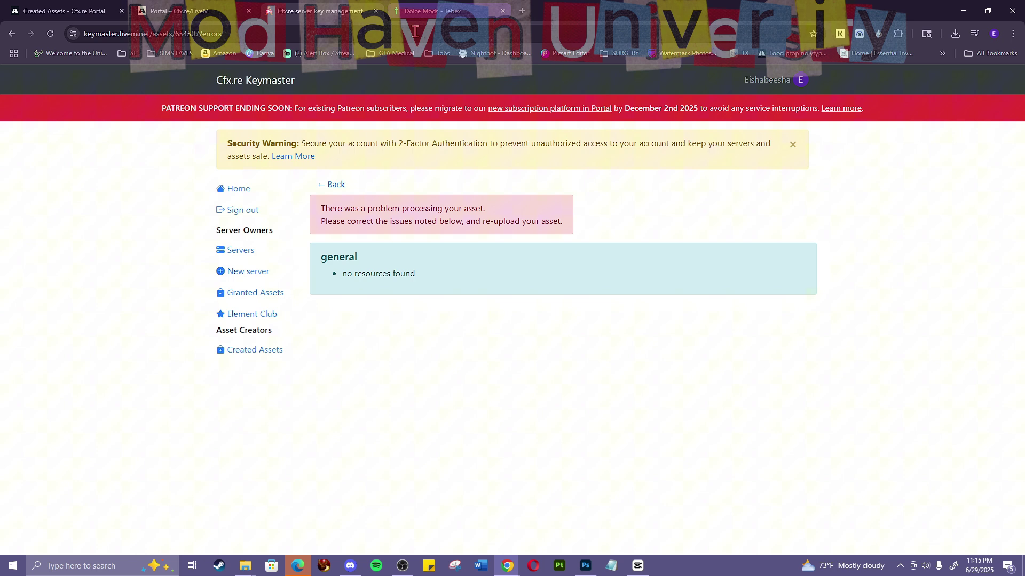
Step: Show the Dolce Mods Tebex dashboard with zero sales, transactions and revenue
left_click(435, 6)
scroll(554, 351, "down", 2)
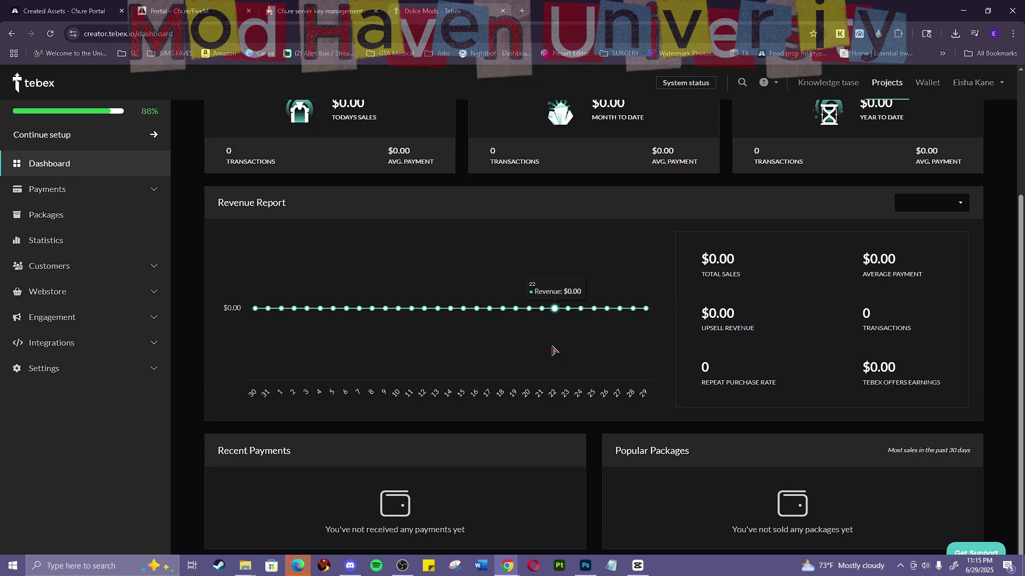
scroll(396, 345, "up", 2)
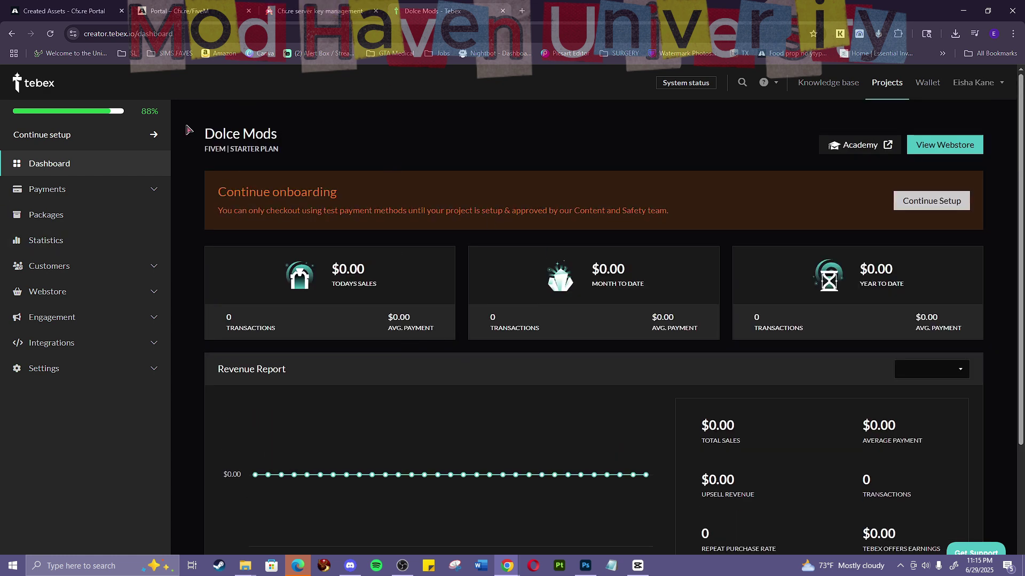
left_click(321, 10)
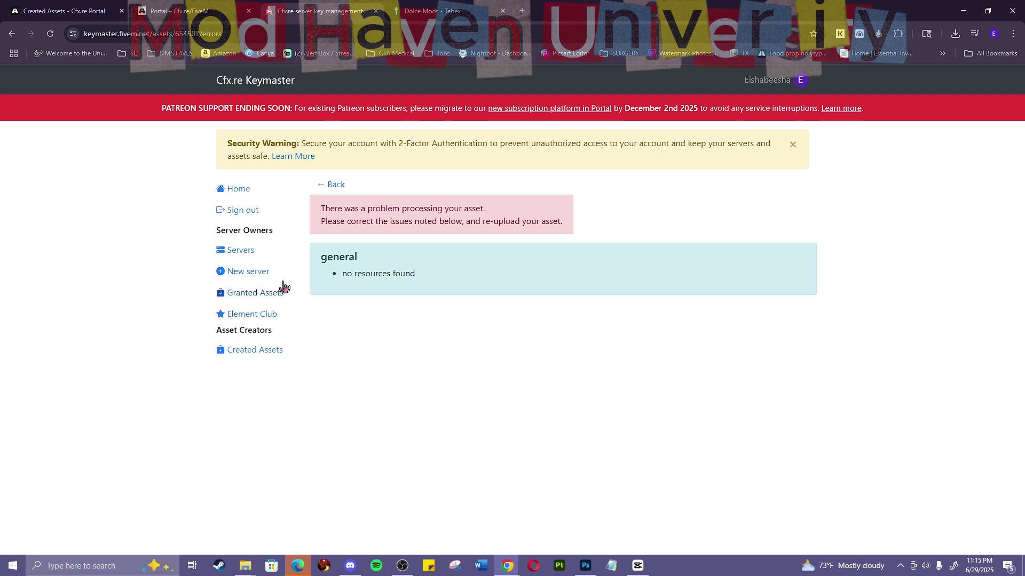
left_click(436, 11)
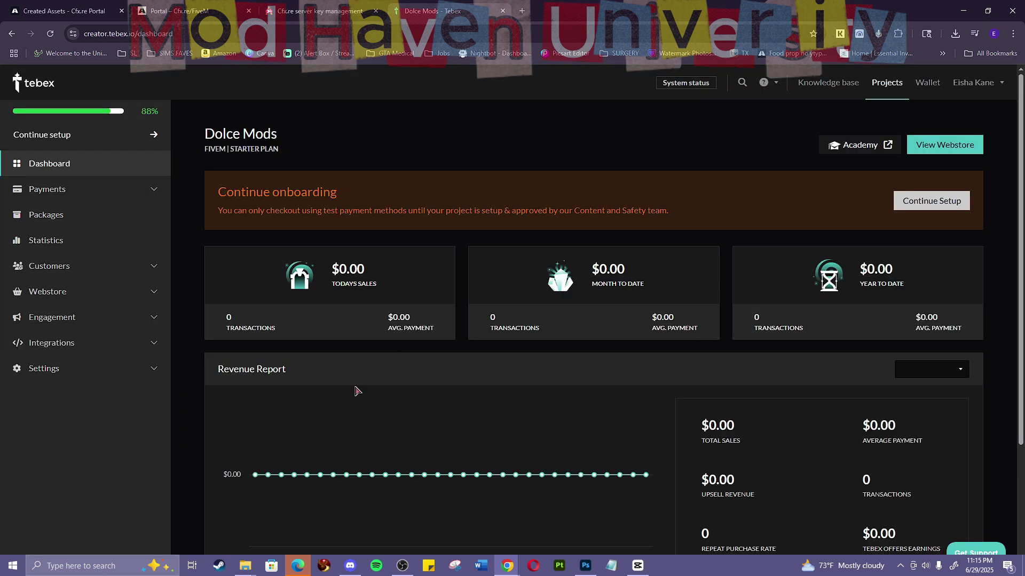